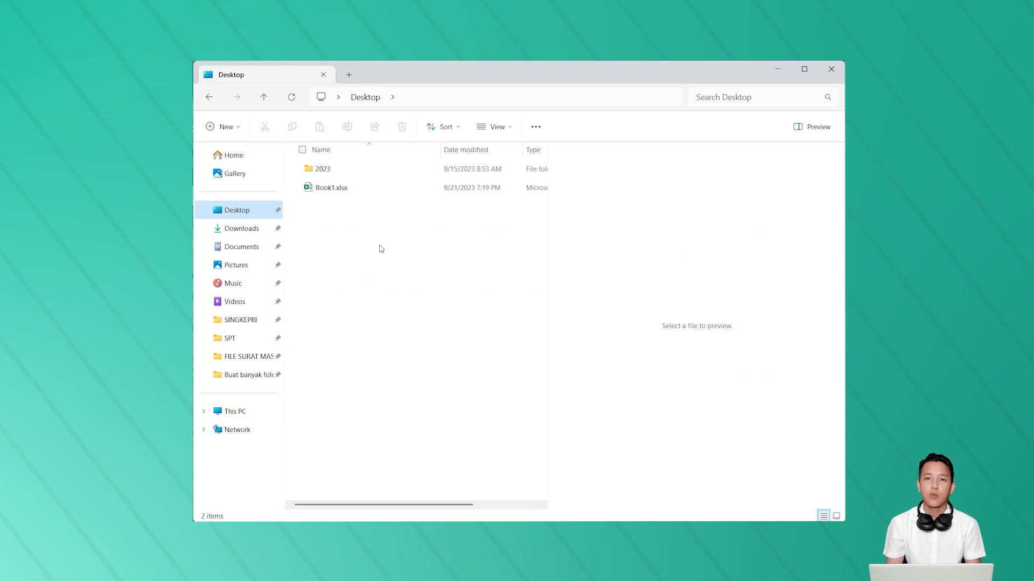
# Create two empty Desktop folders named New folder and New folder (2).
pyautogui.click(380, 249)
pyautogui.rightClick(380, 249)
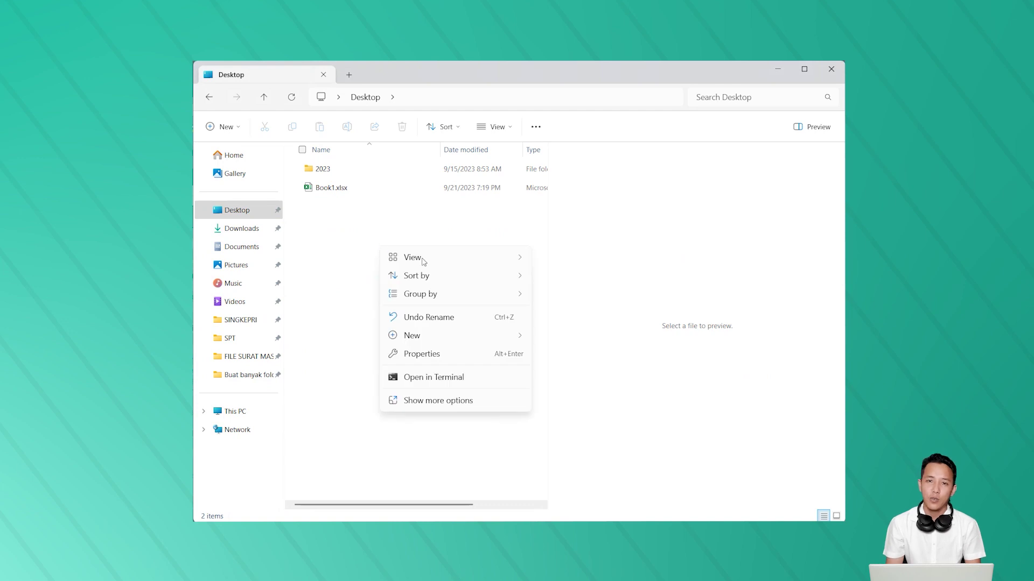
pyautogui.moveTo(411, 335)
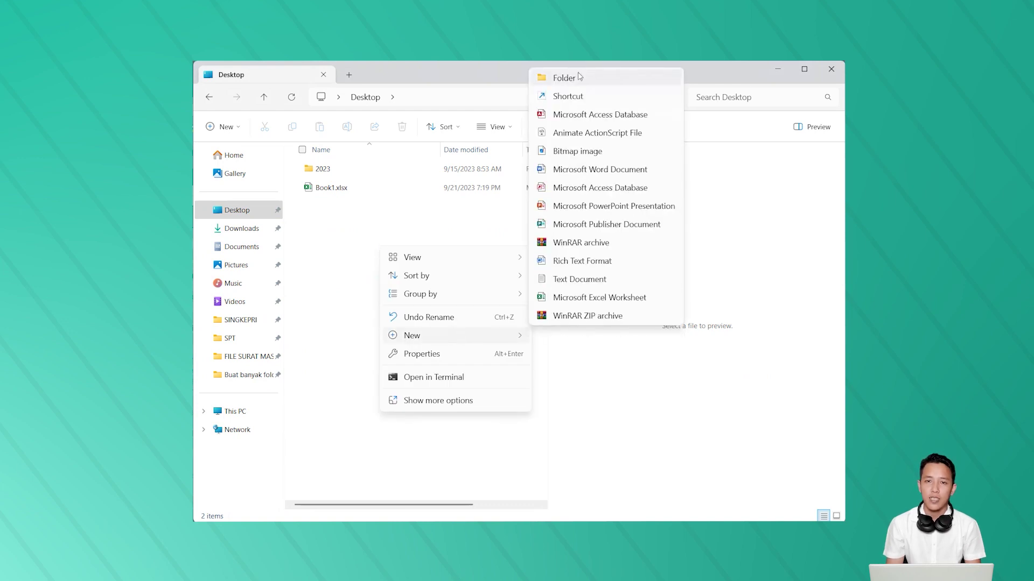
pyautogui.click(577, 79)
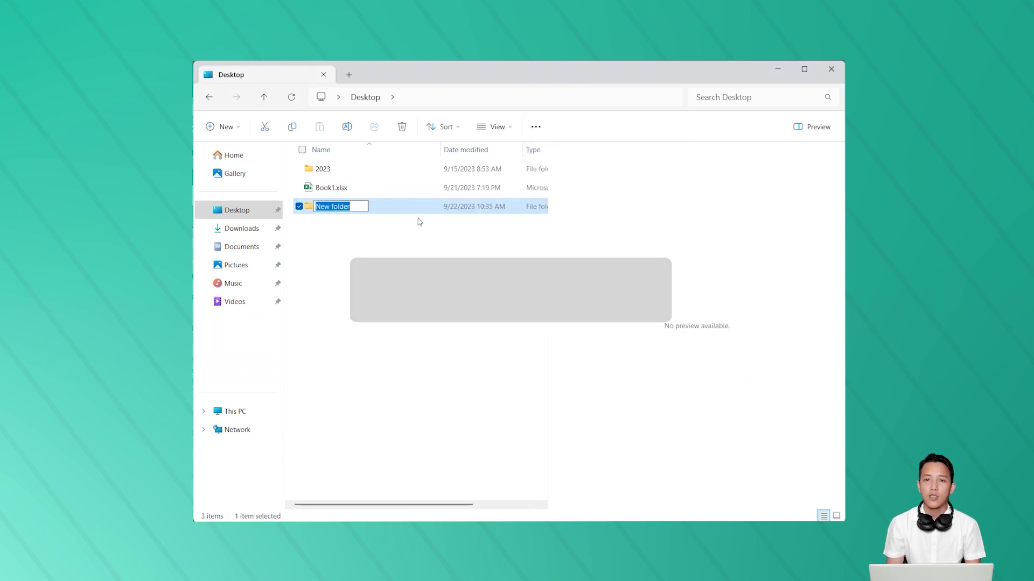
pyautogui.press('Return')
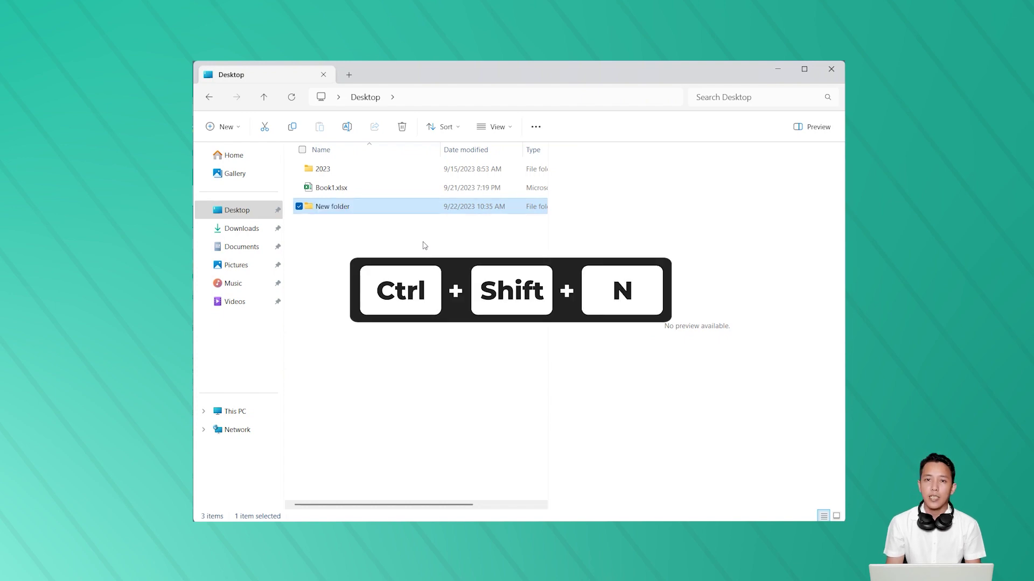
pyautogui.hotkey('ctrl', 'shift', 'n')
pyautogui.press('Return')
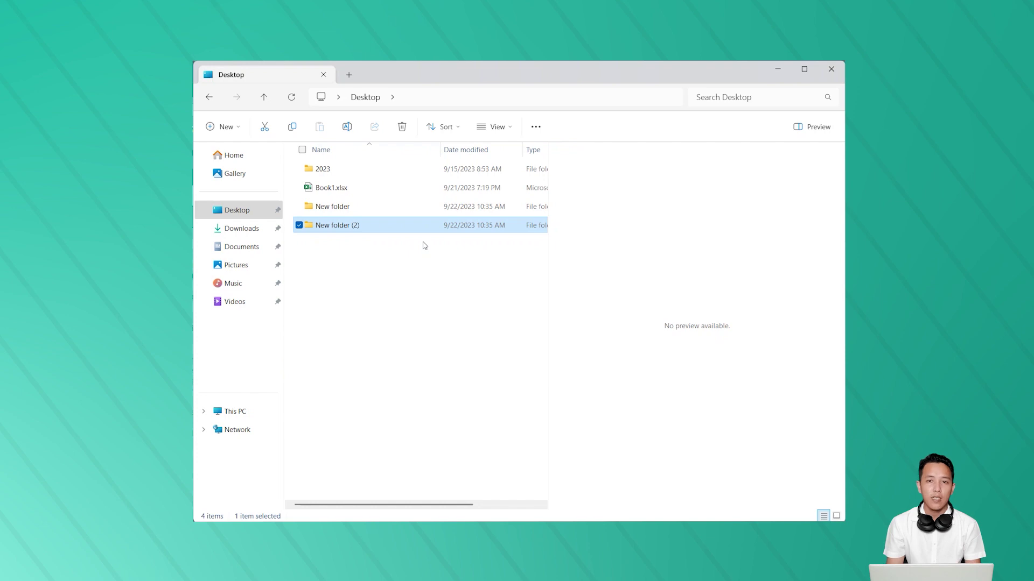
# Add three more Desktop folders, one named 'hghgjj' and another New folder (3).
pyautogui.rightClick(405, 286)
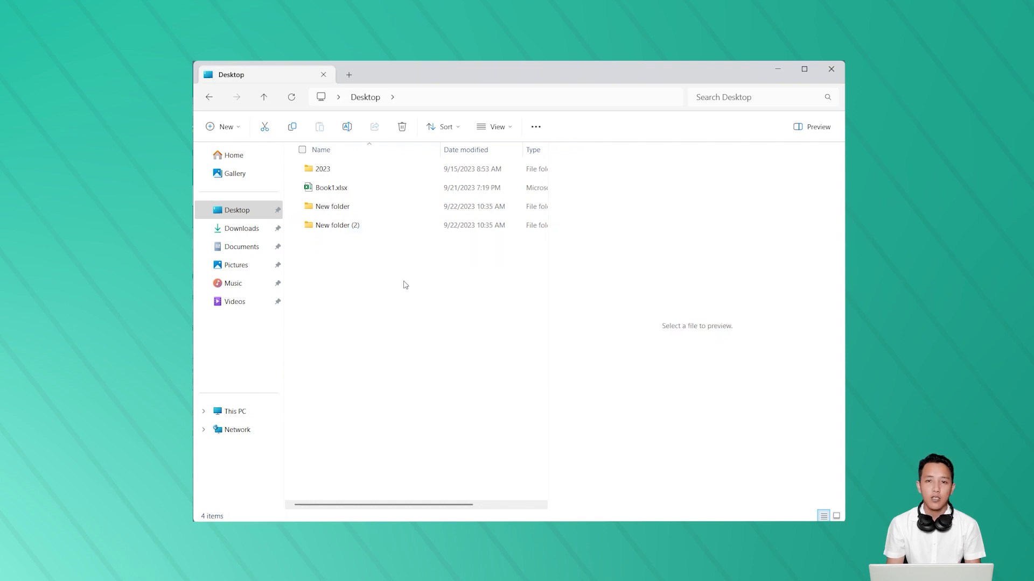
pyautogui.click(593, 113)
pyautogui.press('Return')
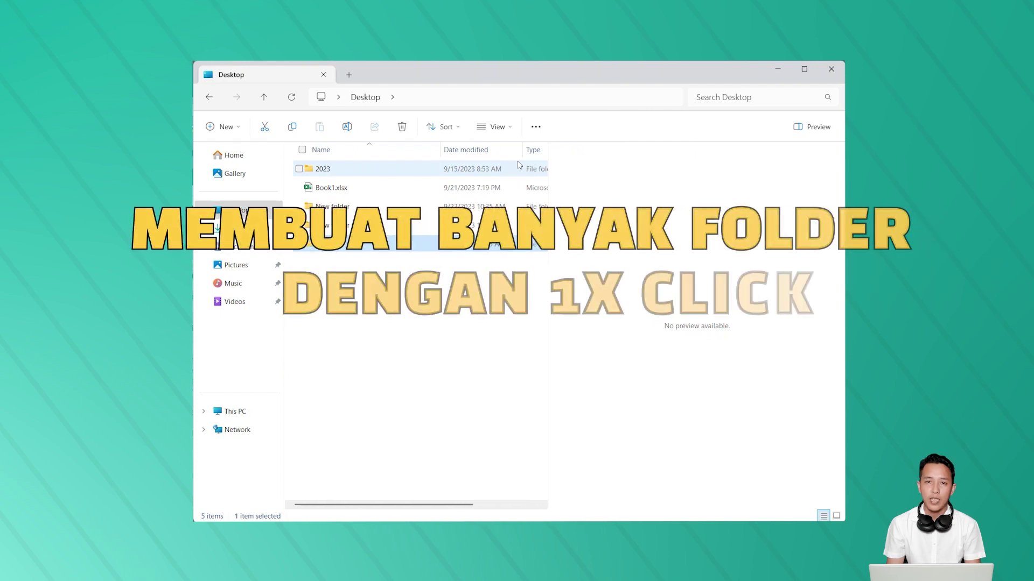
pyautogui.hotkey('ctrl', 'shift', 'n')
pyautogui.write('hghgjj')
pyautogui.press('Return')
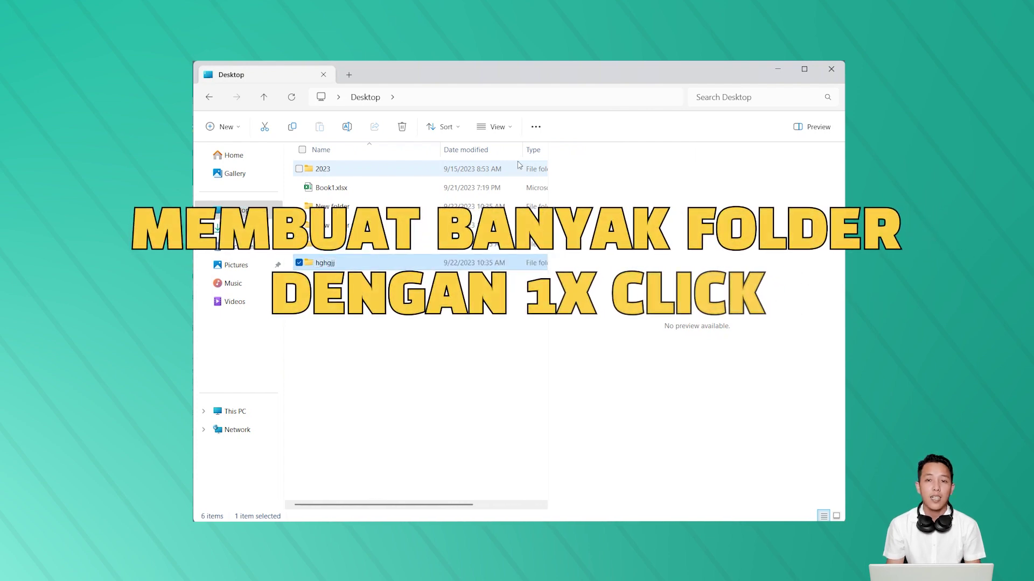
pyautogui.hotkey('ctrl', 'shift', 'n')
pyautogui.press('Return')
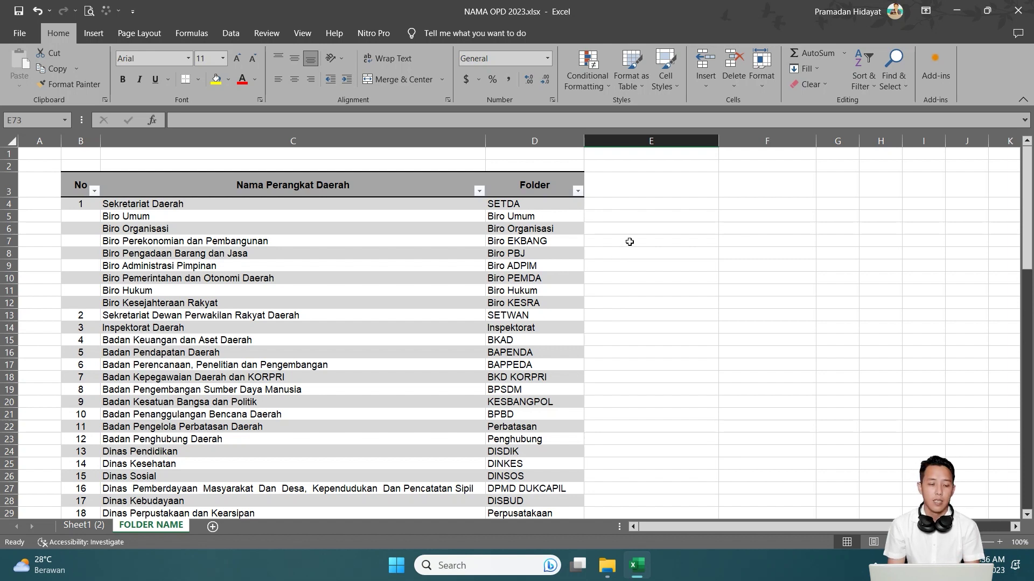
pyautogui.click(522, 202)
pyautogui.click(532, 141)
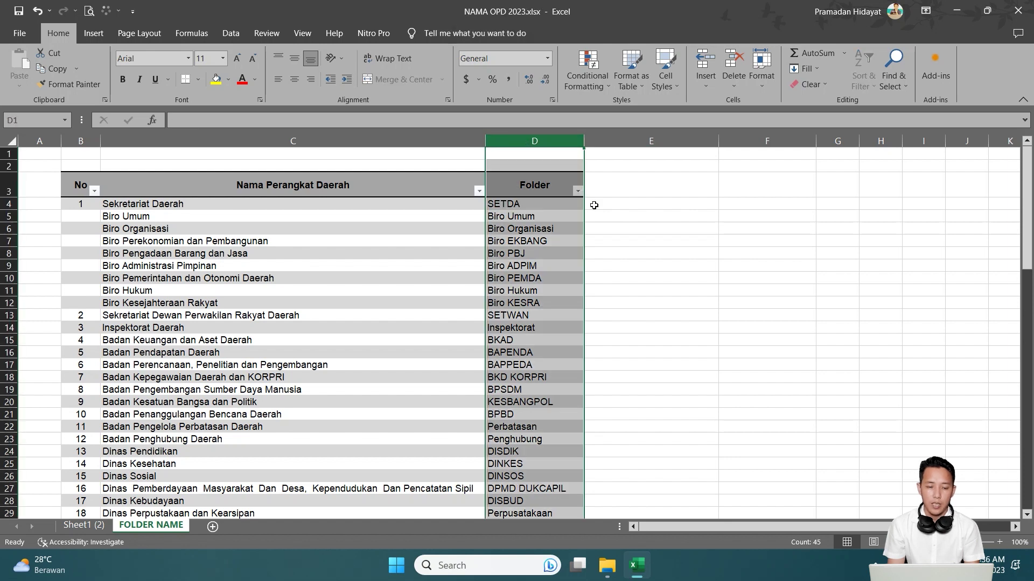
pyautogui.click(534, 230)
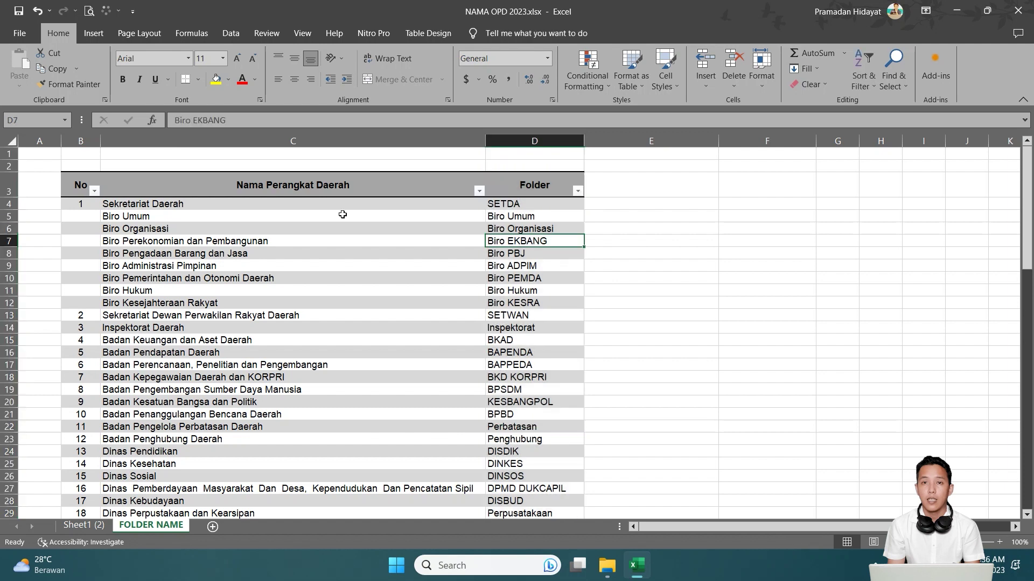
pyautogui.click(520, 217)
pyautogui.moveTo(520, 223); pyautogui.dragTo(512, 306)
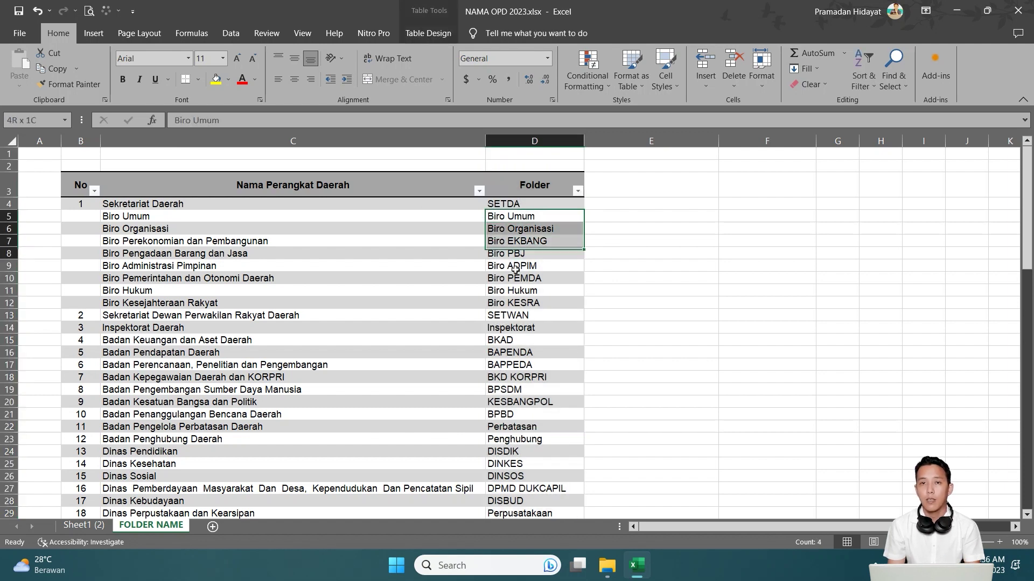
pyautogui.moveTo(511, 308); pyautogui.dragTo(511, 305)
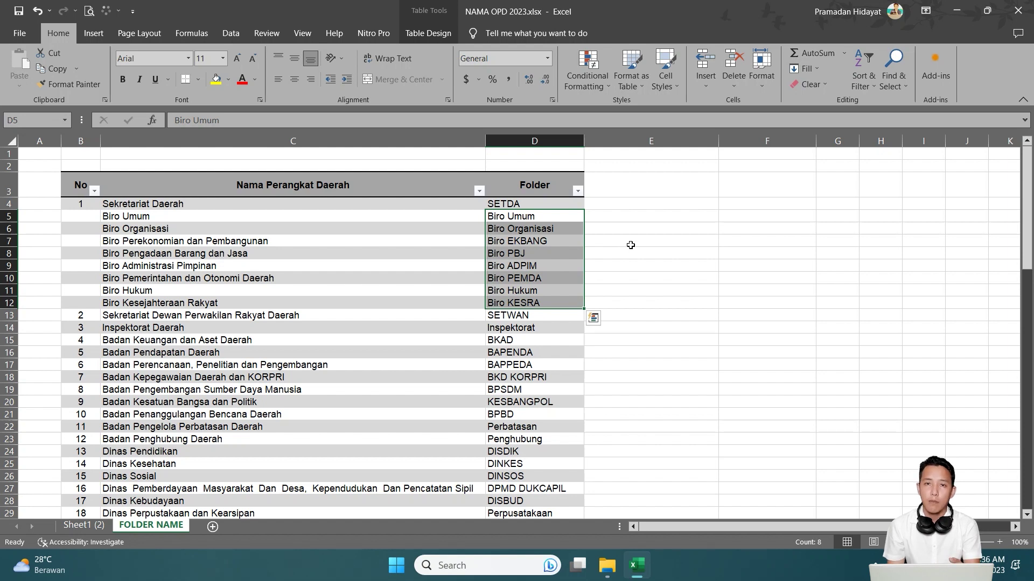
pyautogui.click(637, 203)
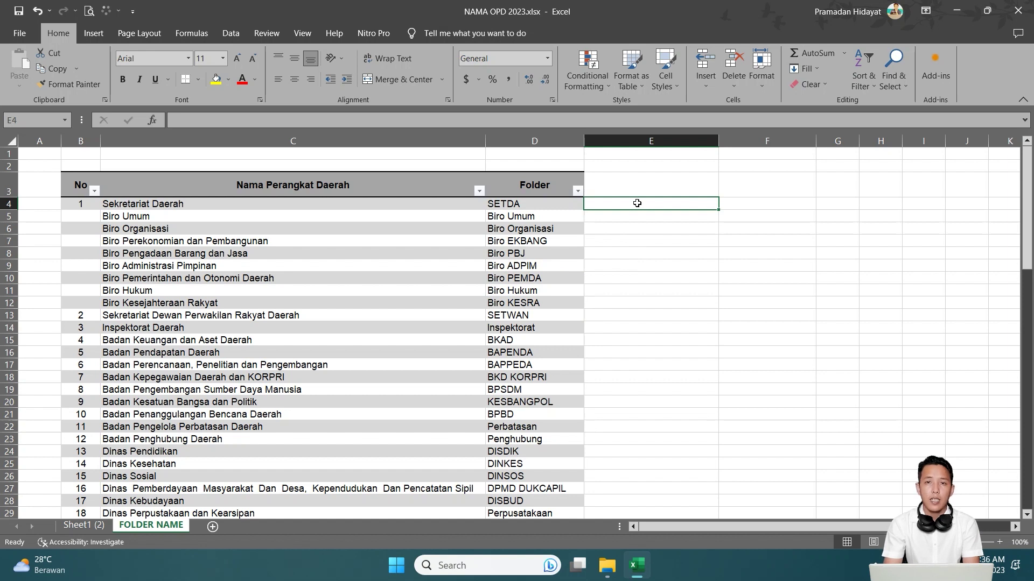
pyautogui.write('M')
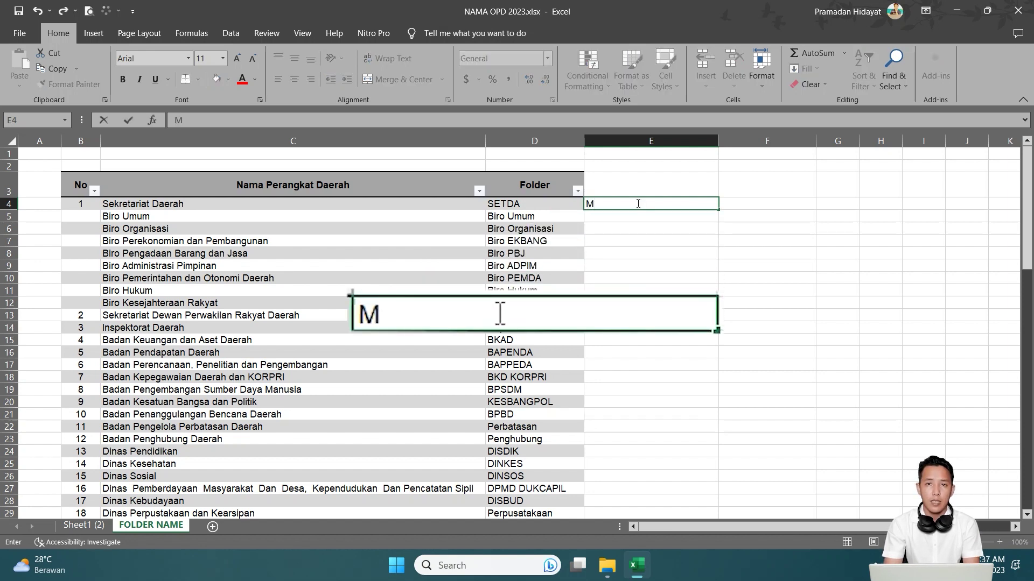
pyautogui.write('D')
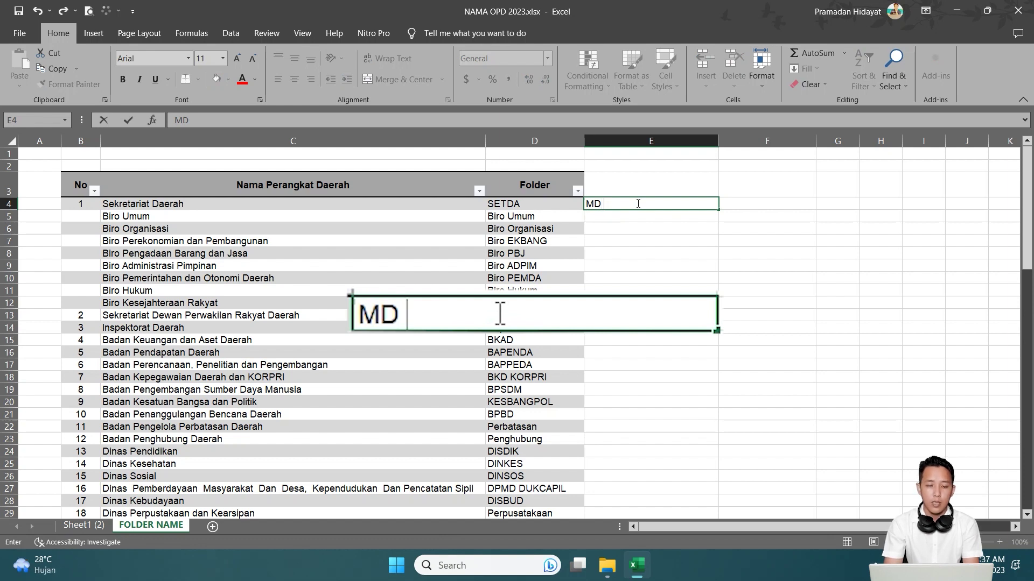
pyautogui.write(' "')
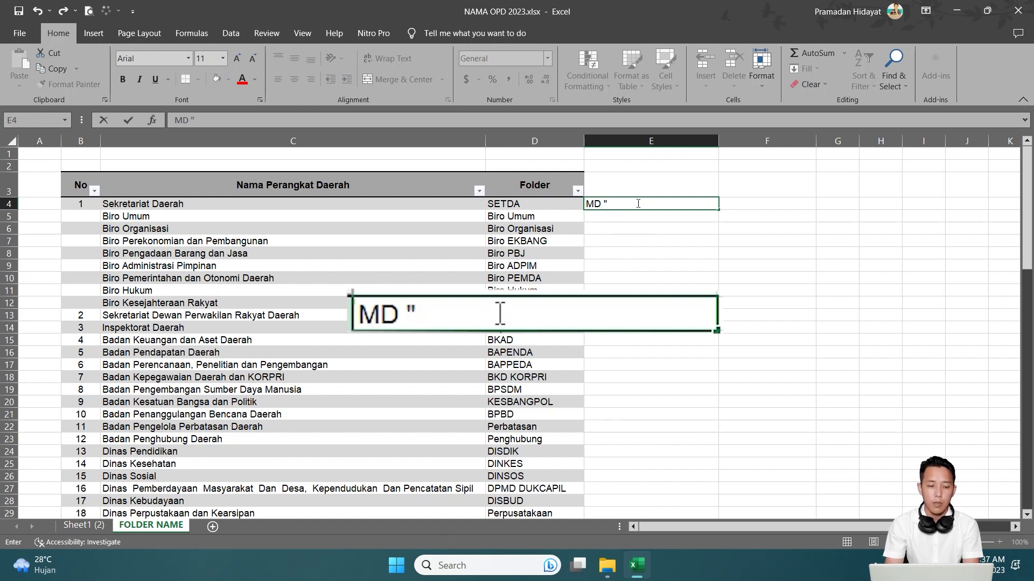
pyautogui.write('SETDA"')
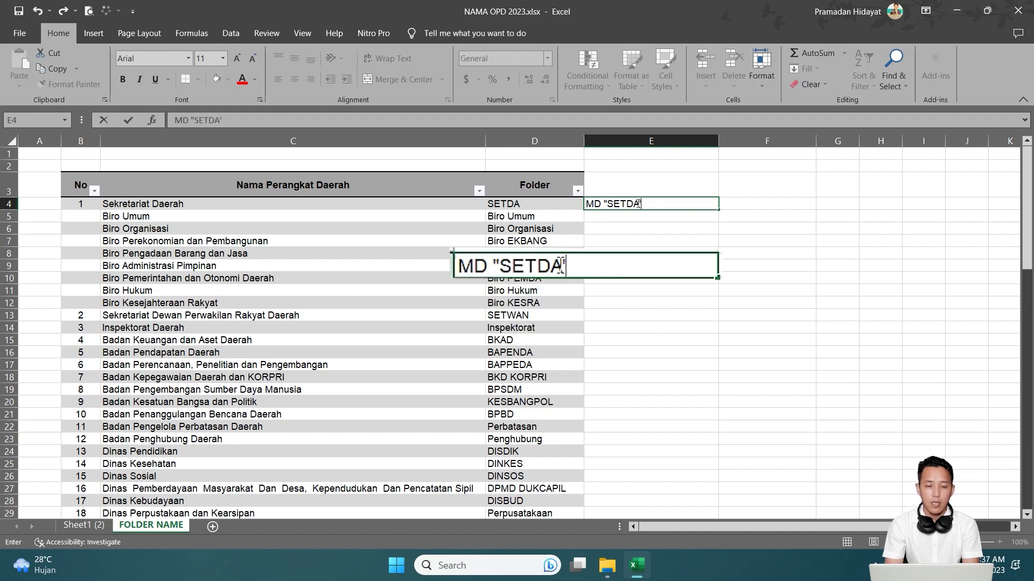
pyautogui.press('Return')
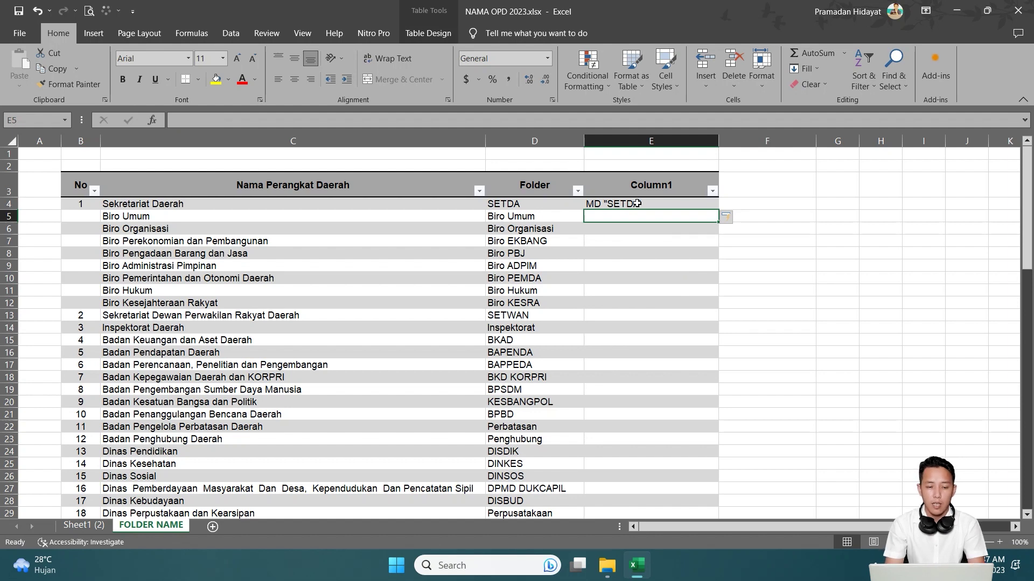
pyautogui.doubleClick(638, 203)
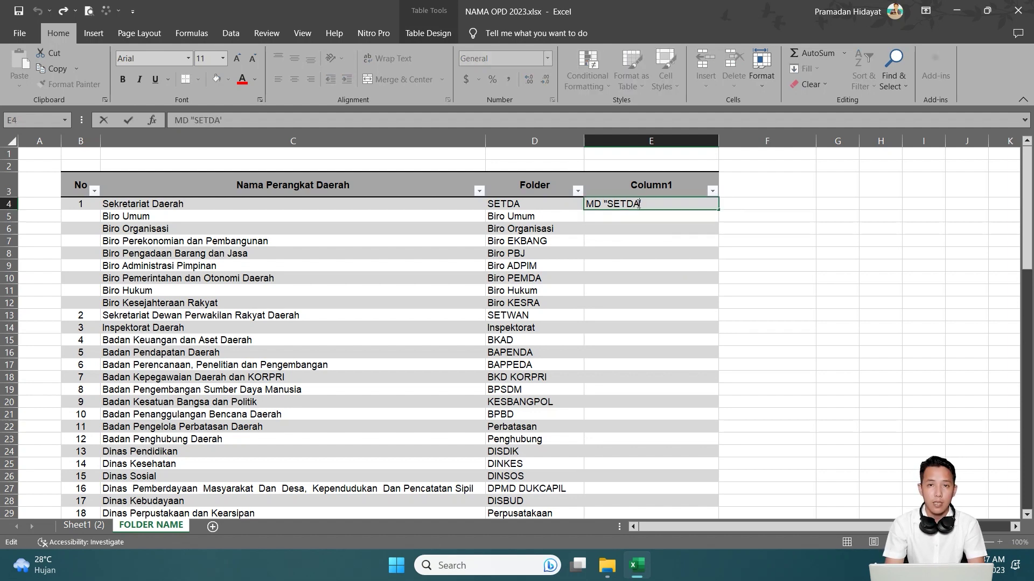
pyautogui.press('Escape')
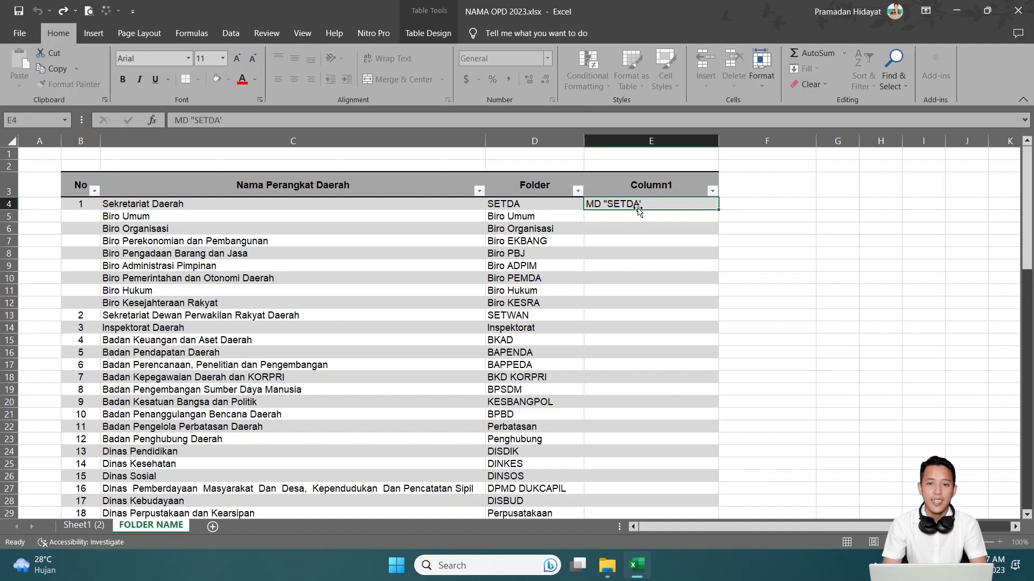
pyautogui.hotkey('ctrl', 'z')
pyautogui.press('Delete')
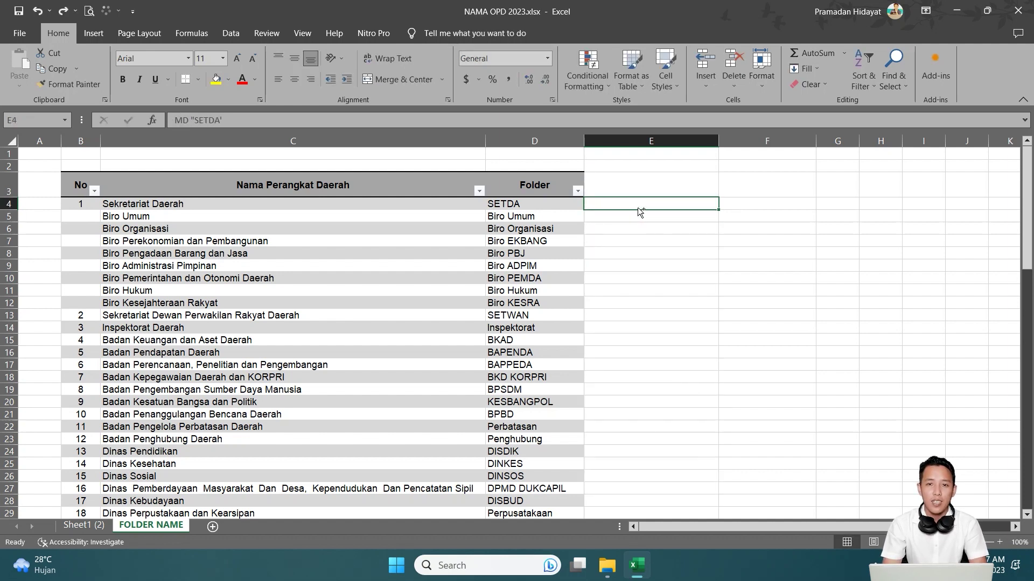
pyautogui.write('=')
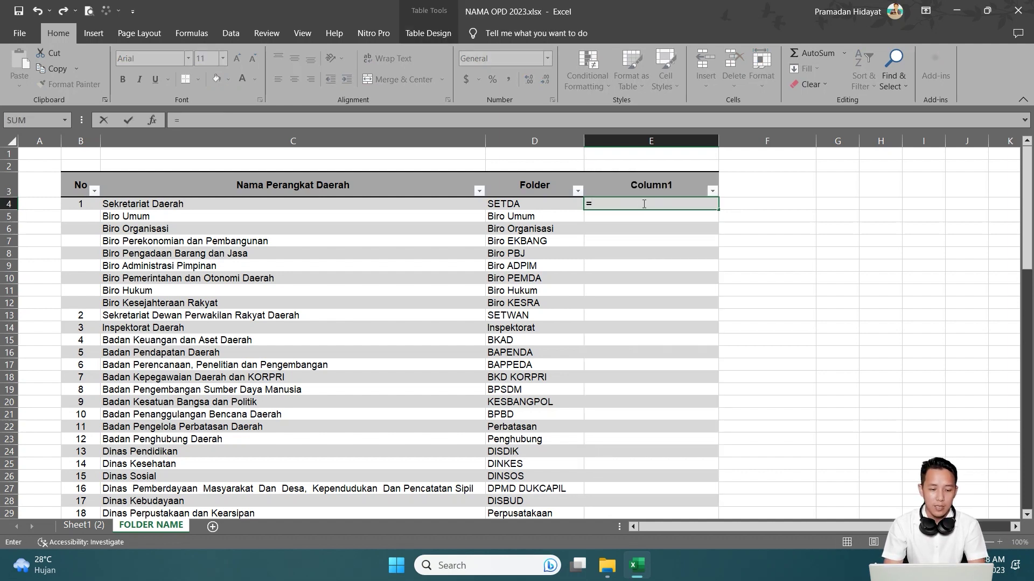
pyautogui.write('M')
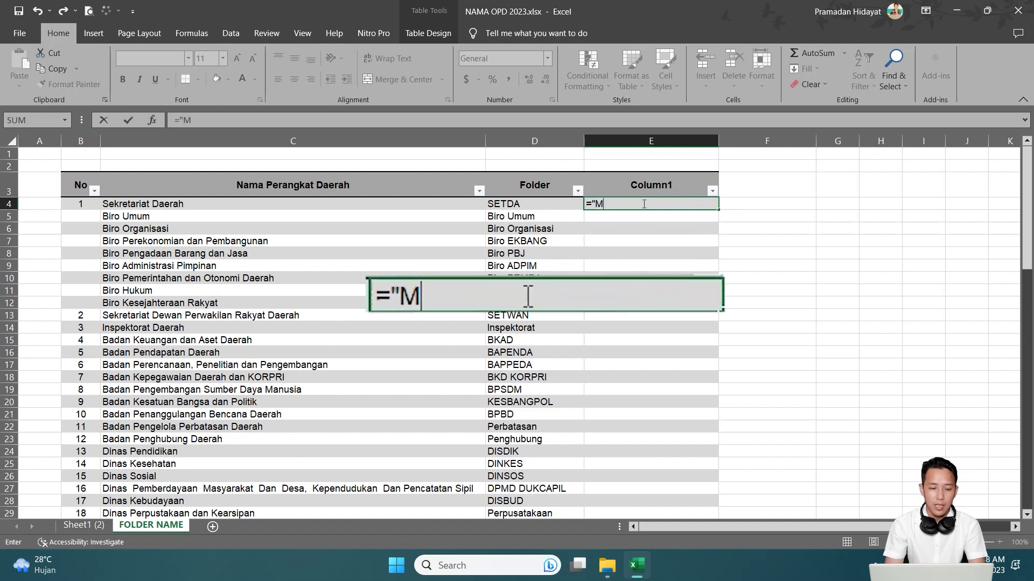
pyautogui.write('D "')
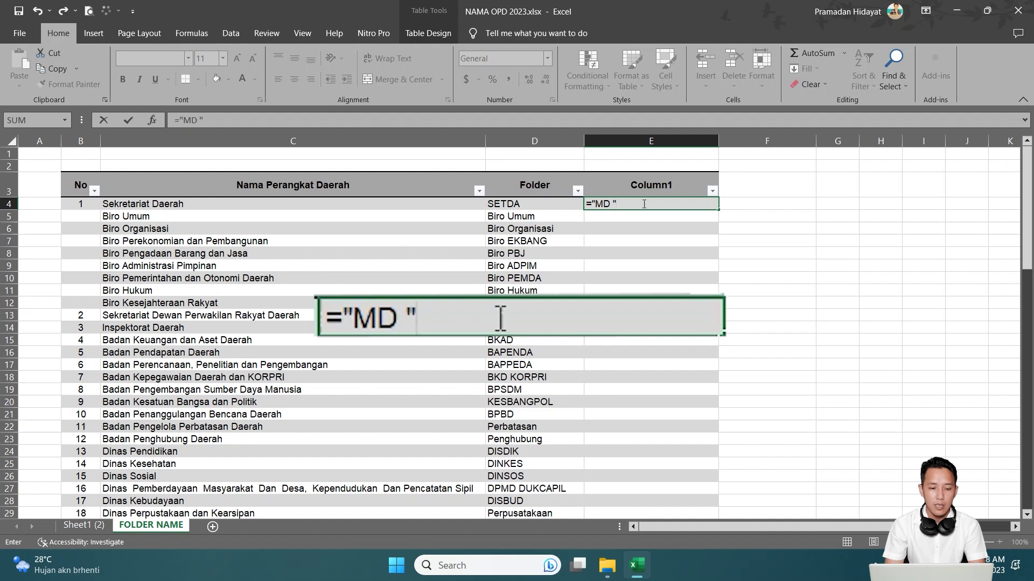
pyautogui.write('&')
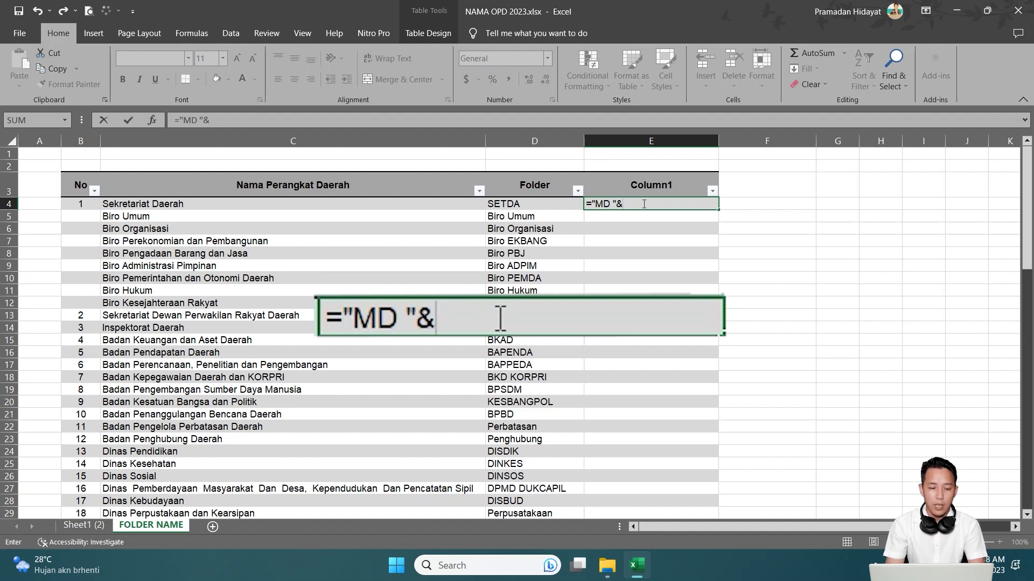
pyautogui.write('"""""')
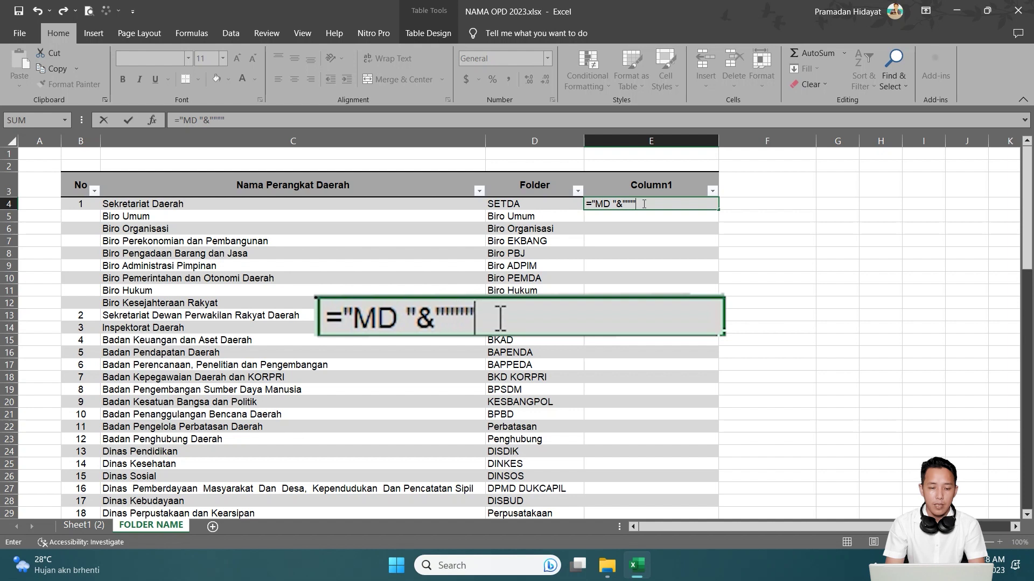
pyautogui.write('&')
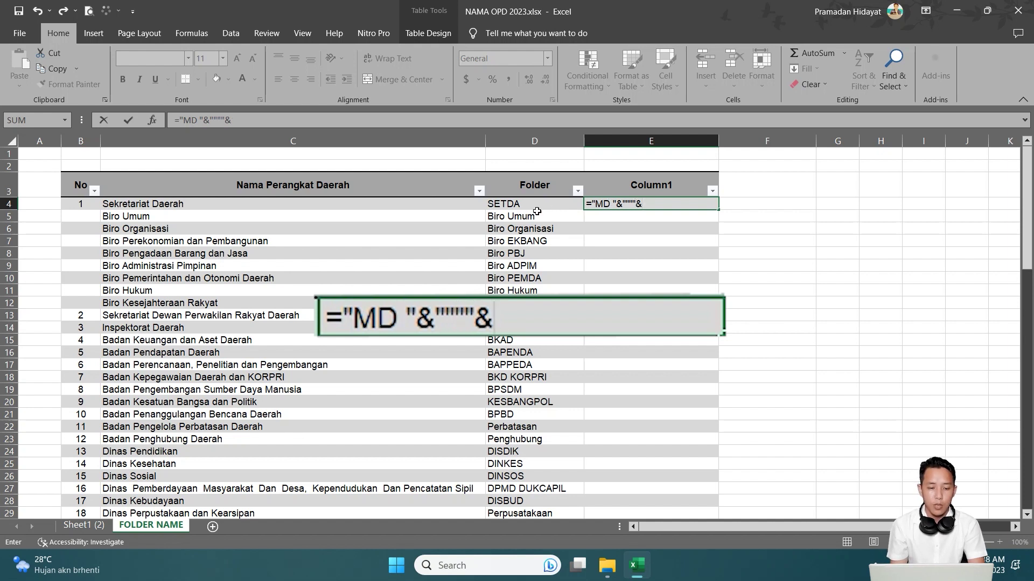
pyautogui.click(521, 204)
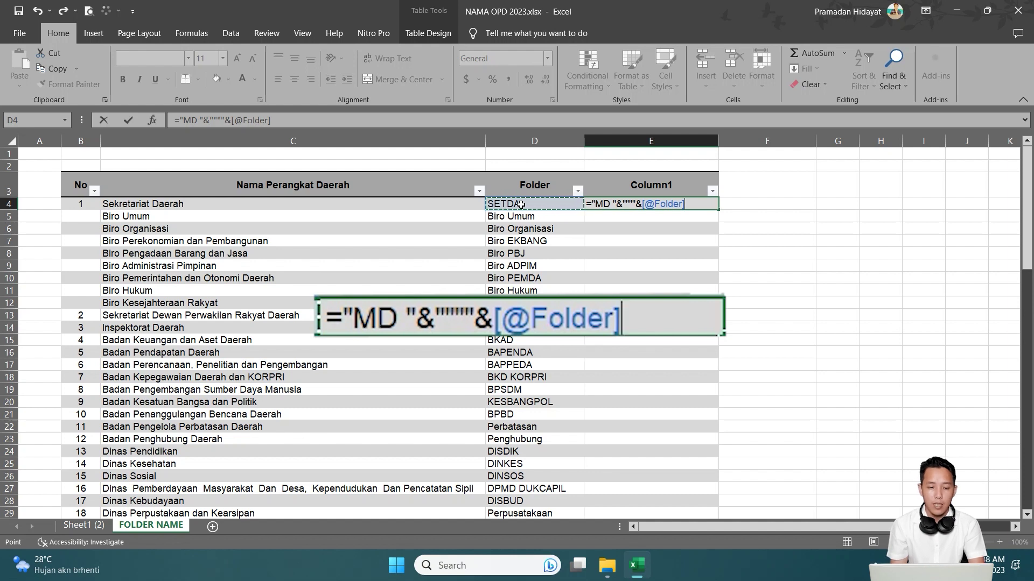
pyautogui.write('&')
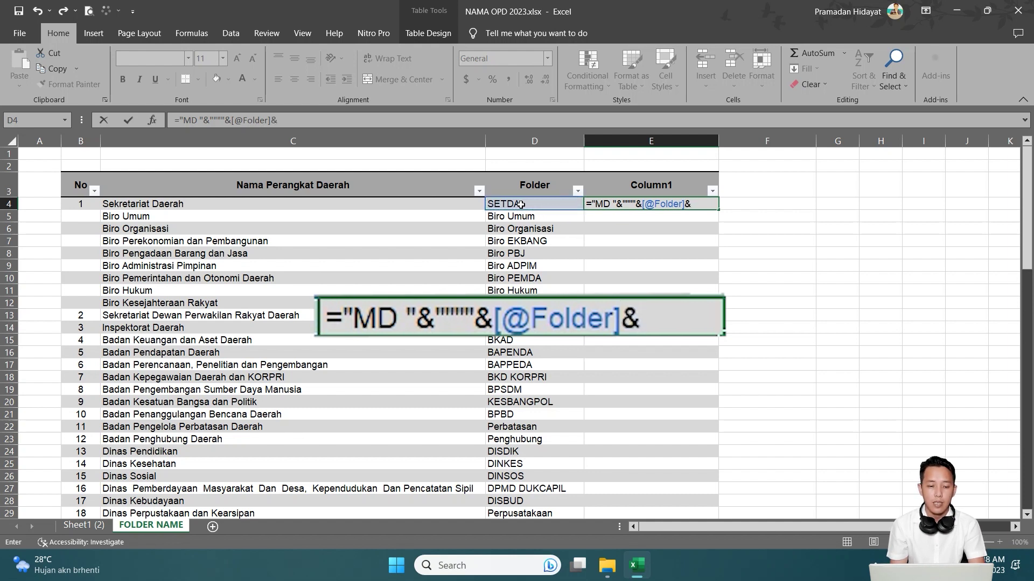
pyautogui.write('""')
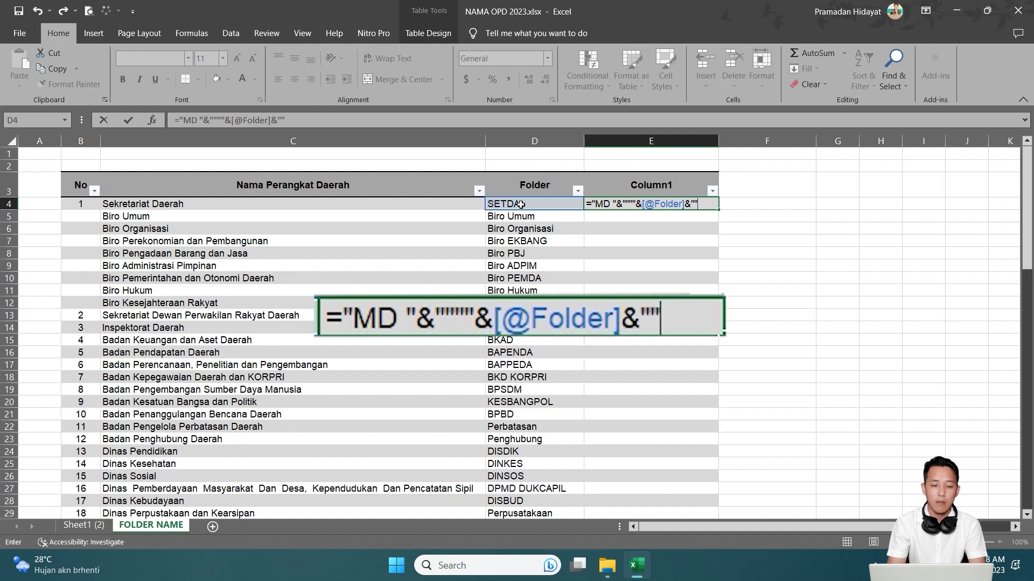
pyautogui.write('""')
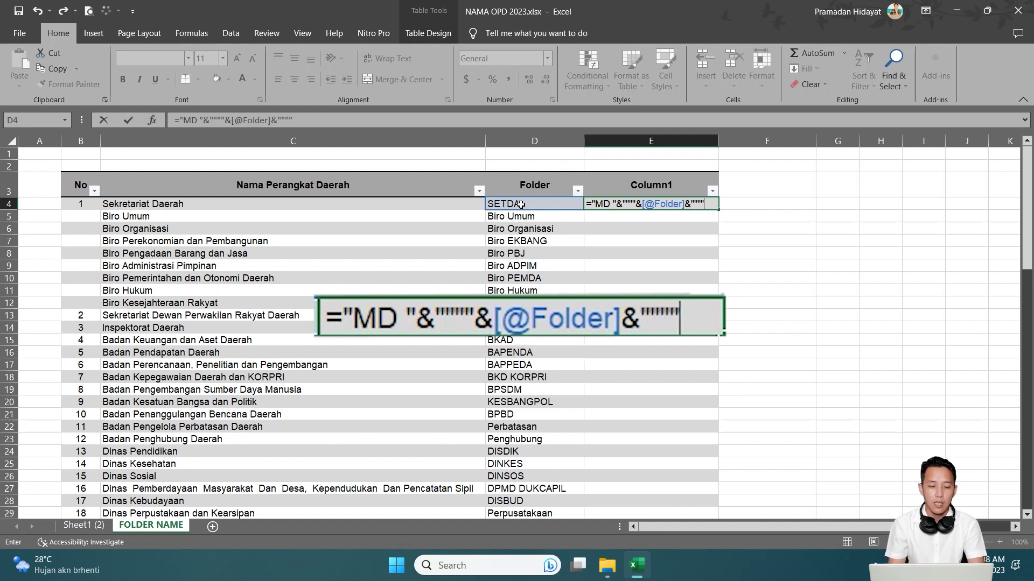
pyautogui.write('\\')
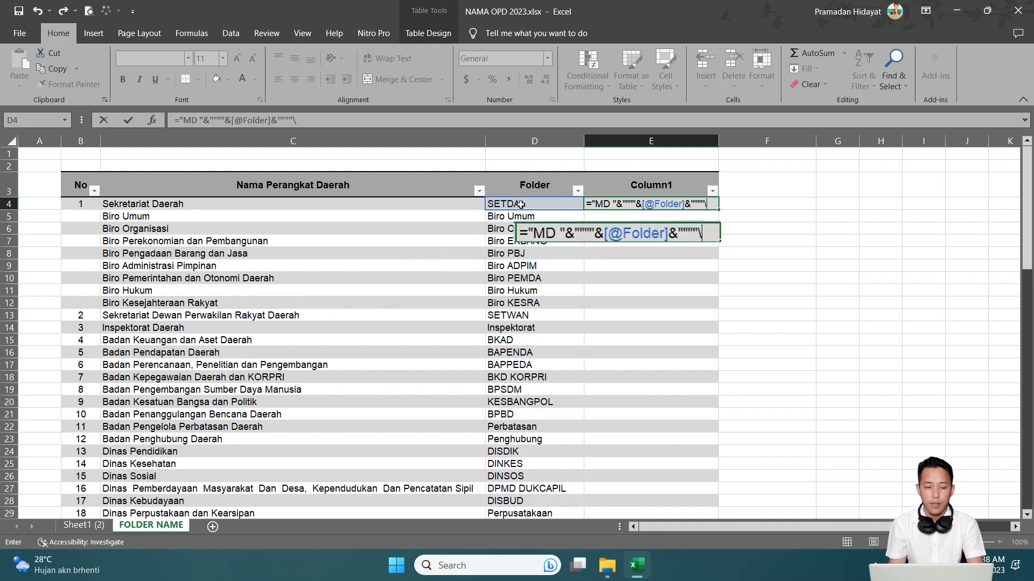
pyautogui.press('BackSpace')
pyautogui.press('Return')
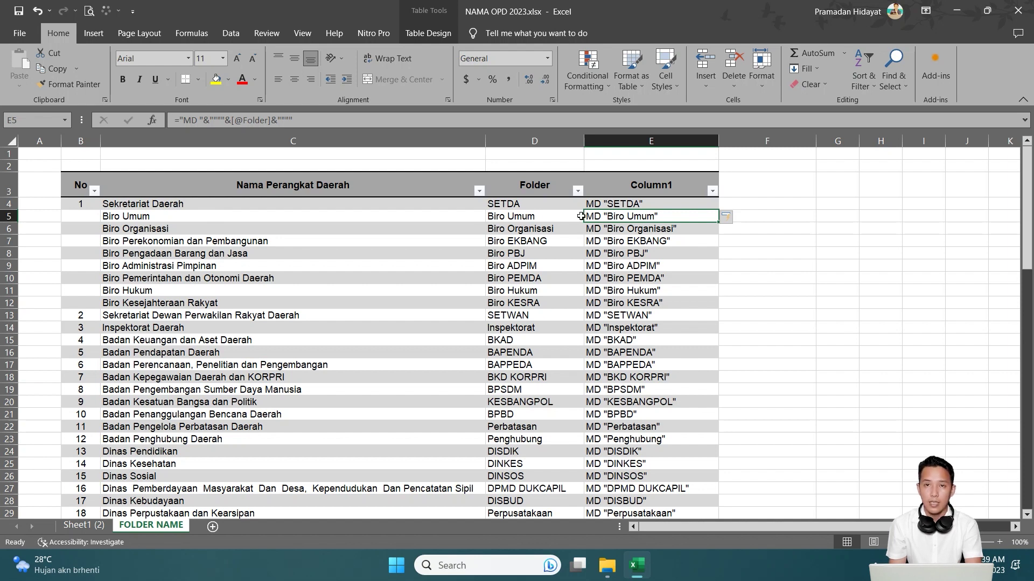
# Delete the MD commands in E5:E12 and then E4, leaving E5 selected.
pyautogui.moveTo(616, 216); pyautogui.dragTo(618, 306)
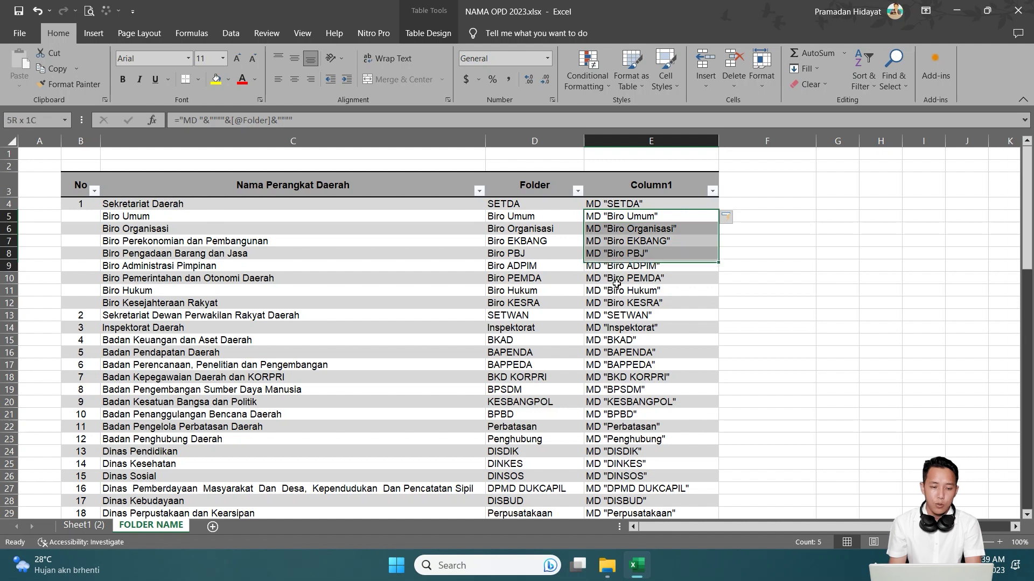
pyautogui.moveTo(618, 308); pyautogui.dragTo(619, 306)
pyautogui.press('Delete')
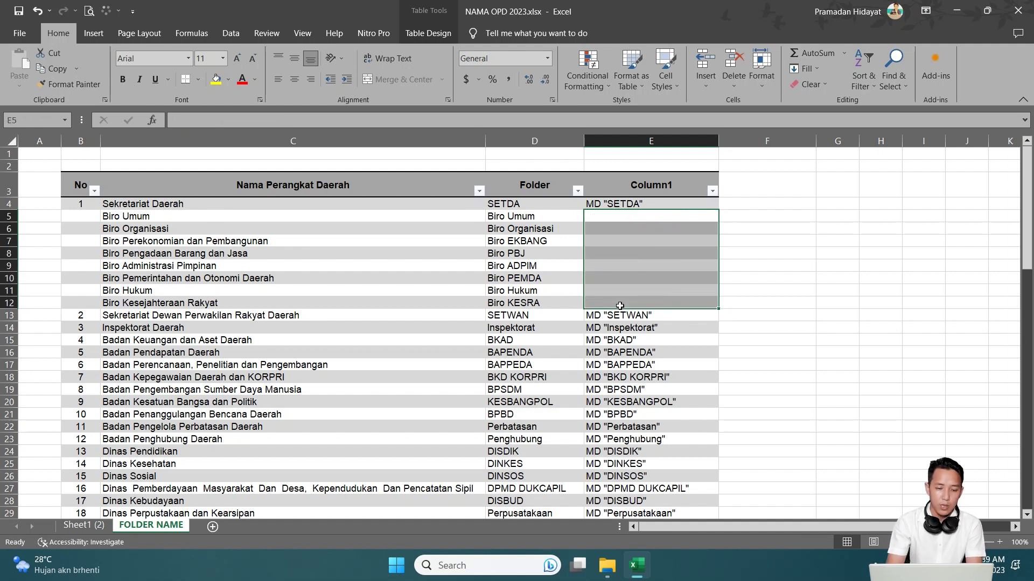
pyautogui.click(613, 204)
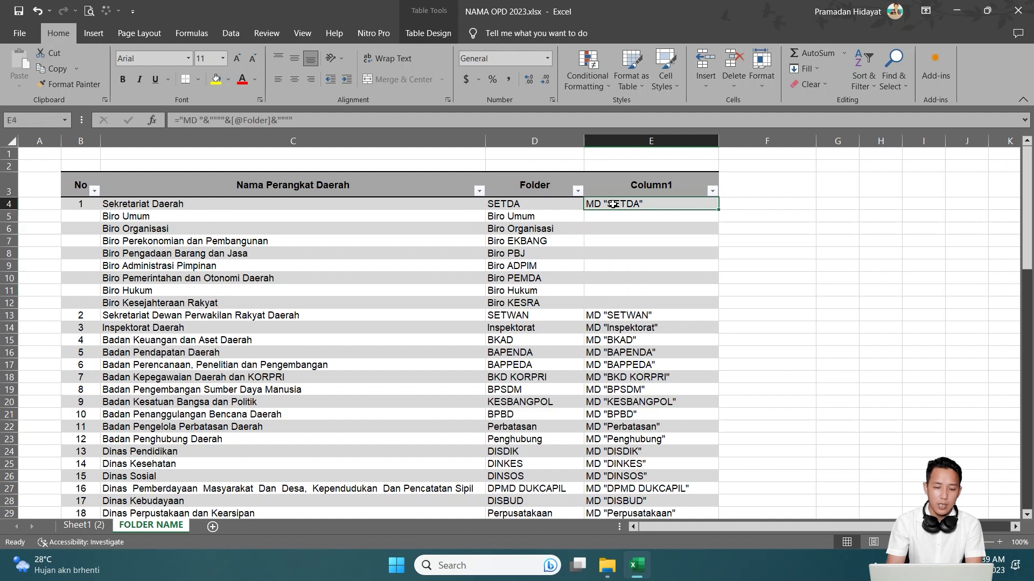
pyautogui.press('Delete')
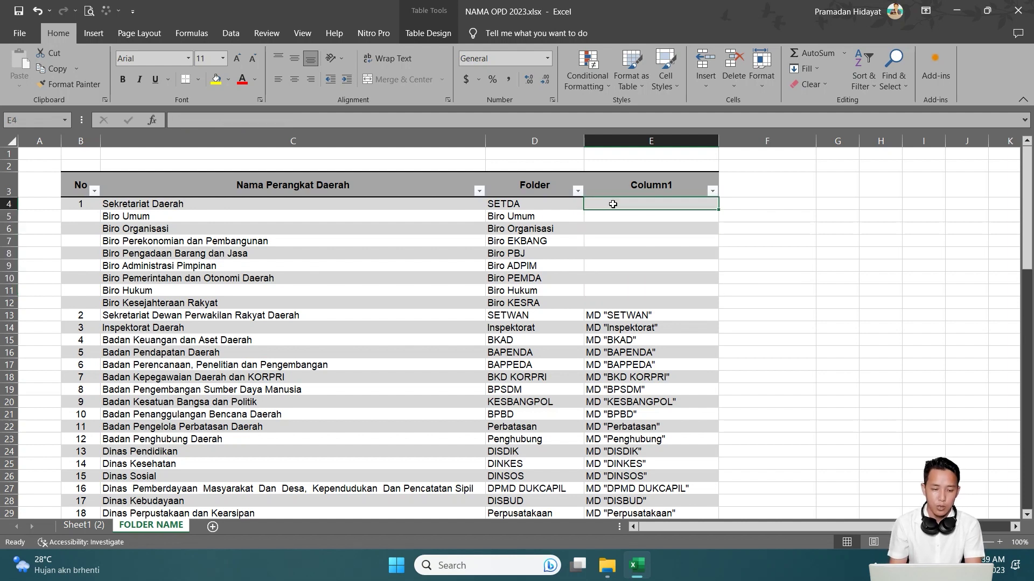
pyautogui.click(614, 220)
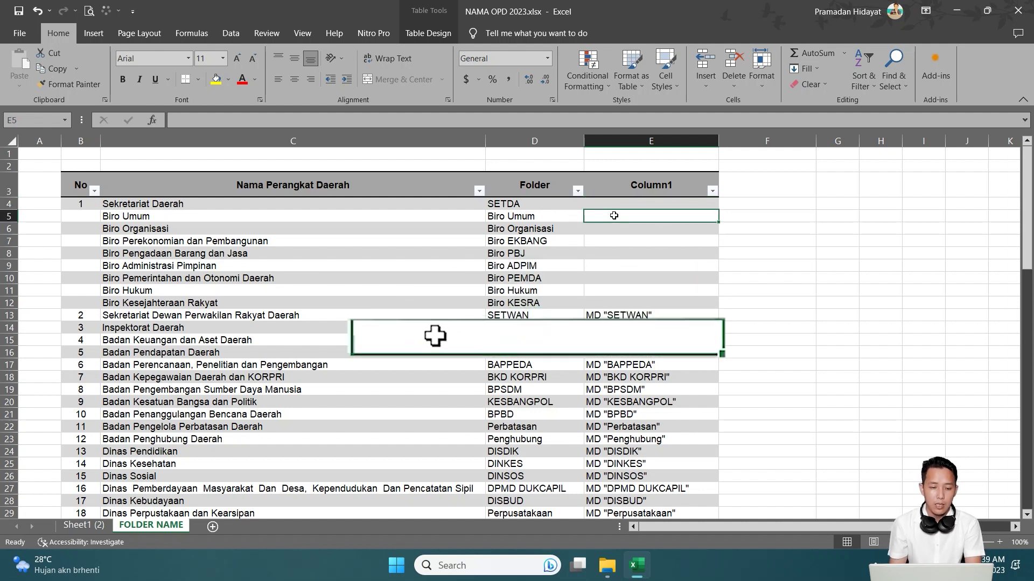
pyautogui.write('="')
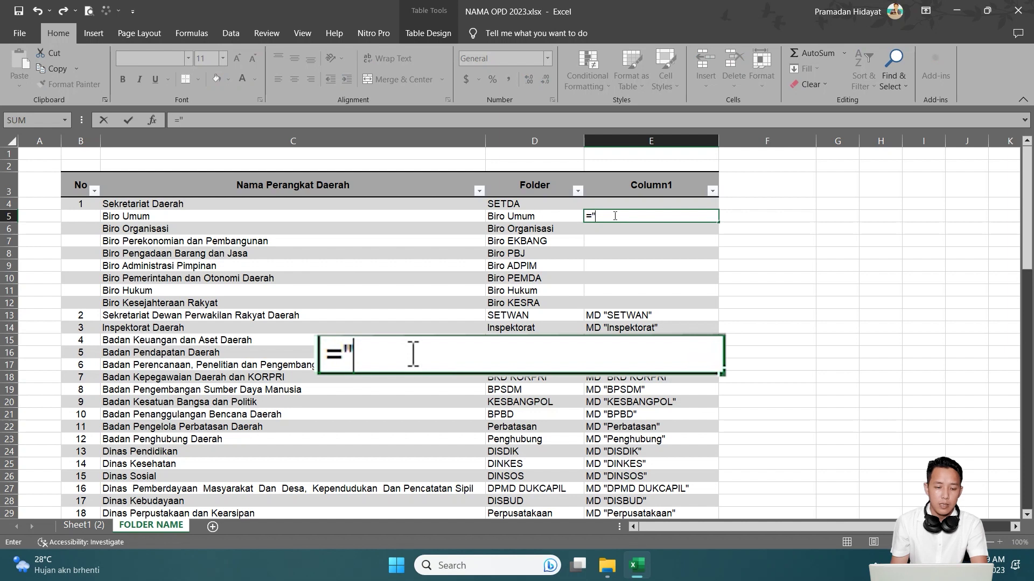
pyautogui.write('MD')
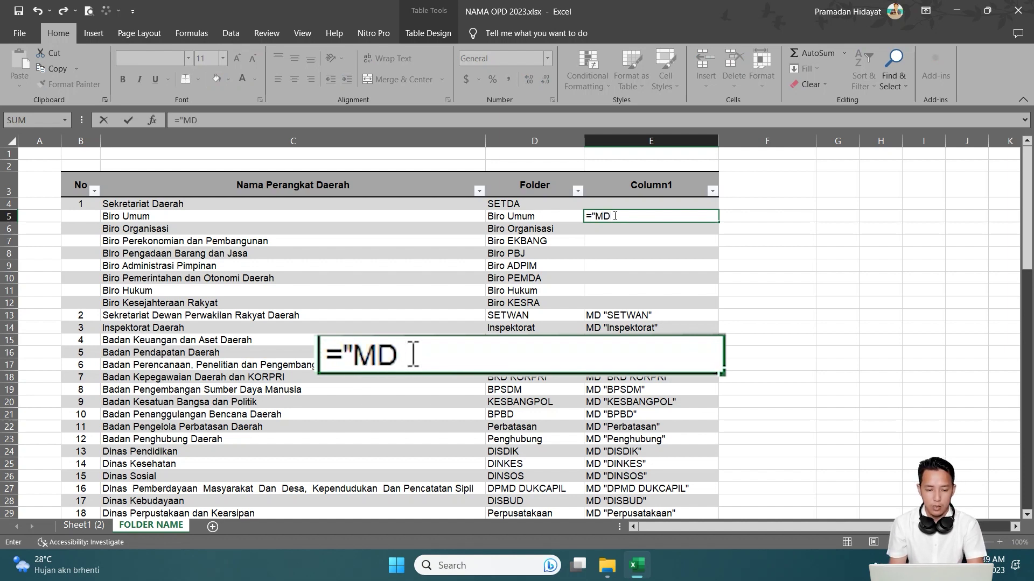
pyautogui.write(' "')
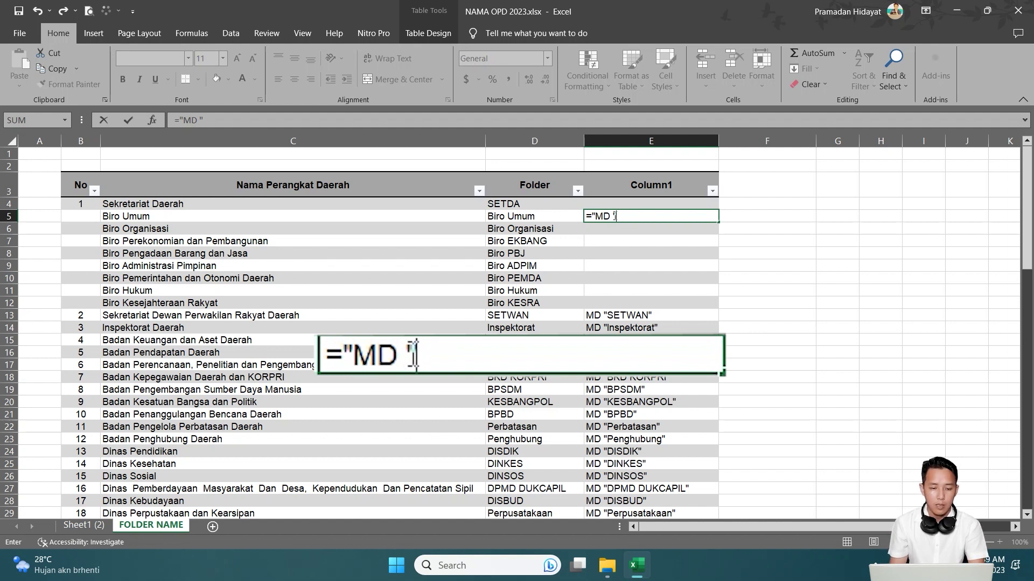
pyautogui.write('&')
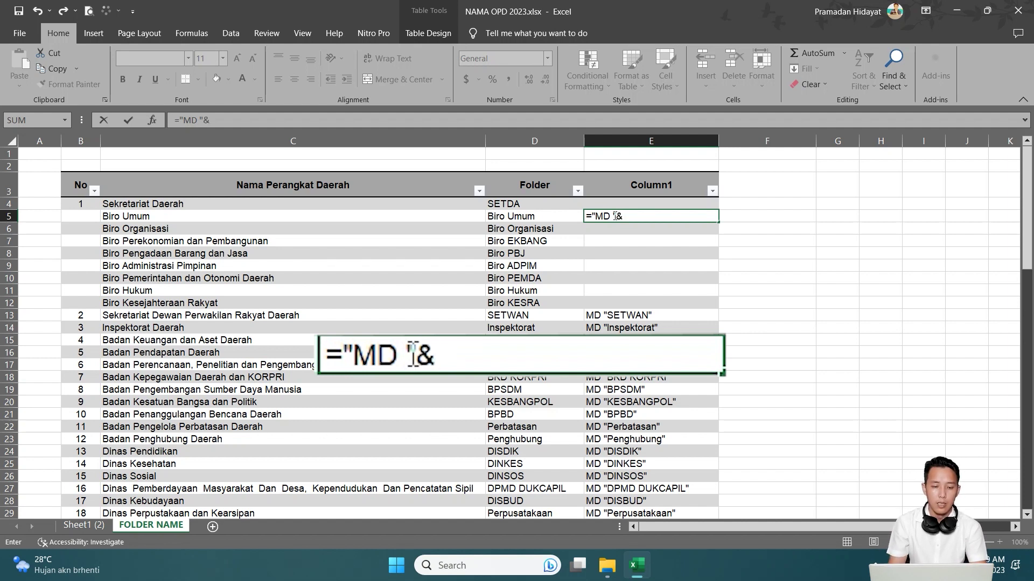
pyautogui.write('""""&')
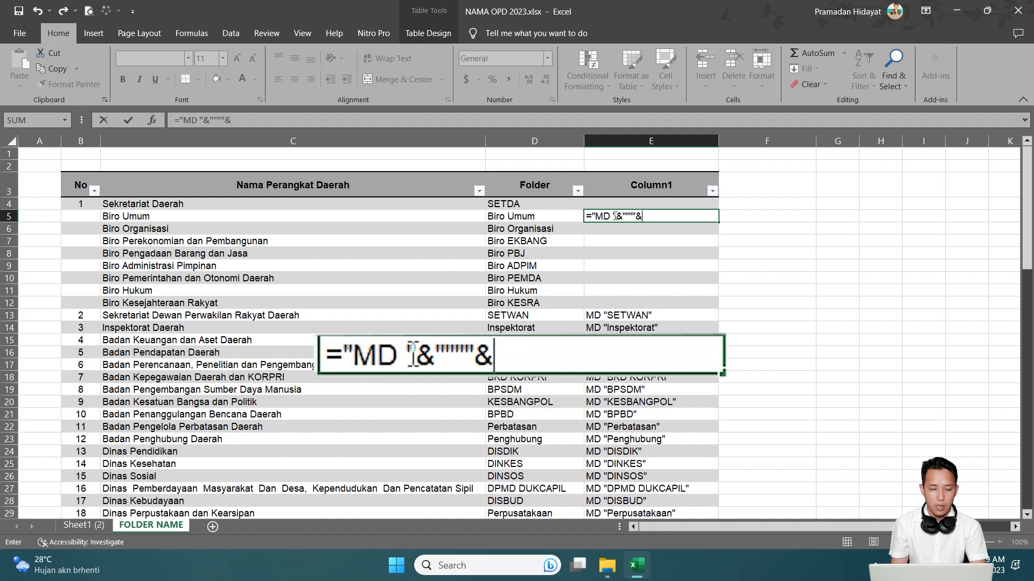
pyautogui.click(553, 205)
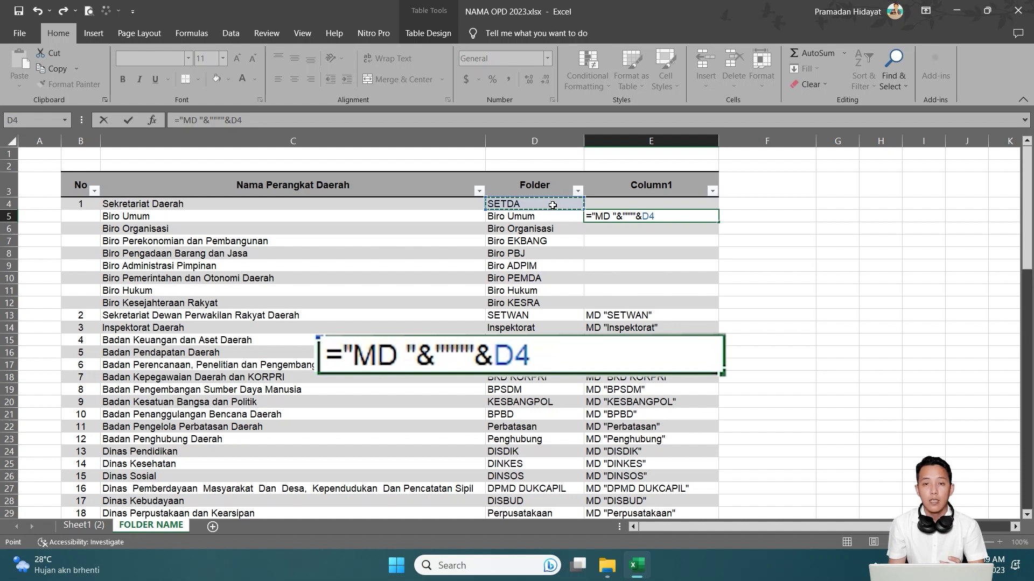
pyautogui.write('&')
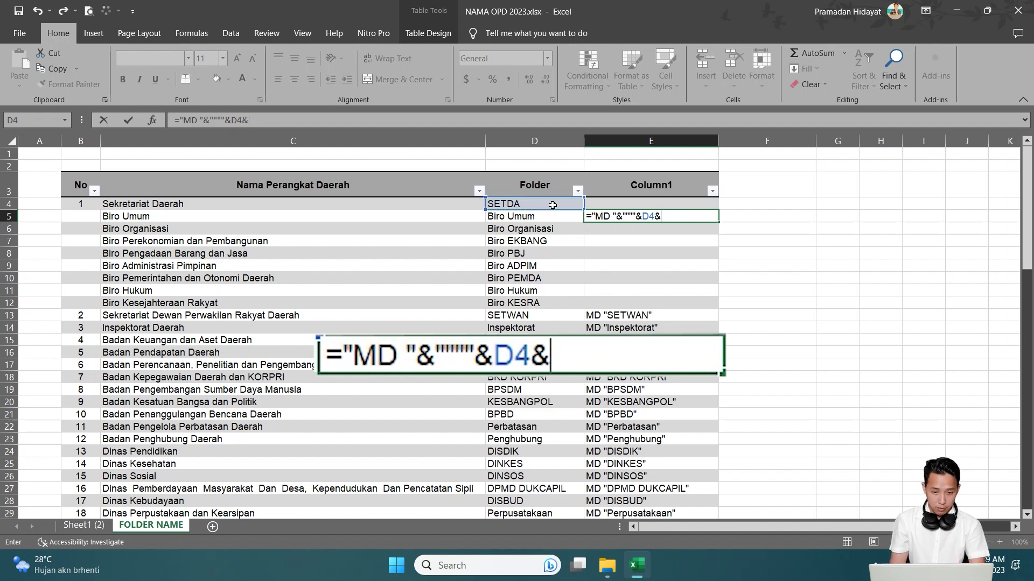
pyautogui.write('"\\"')
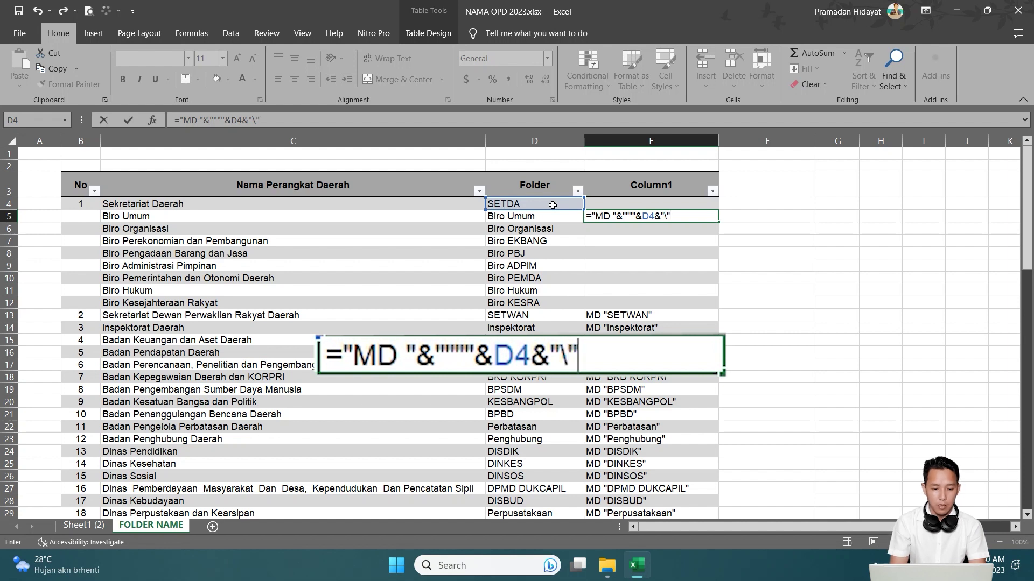
pyautogui.write('&')
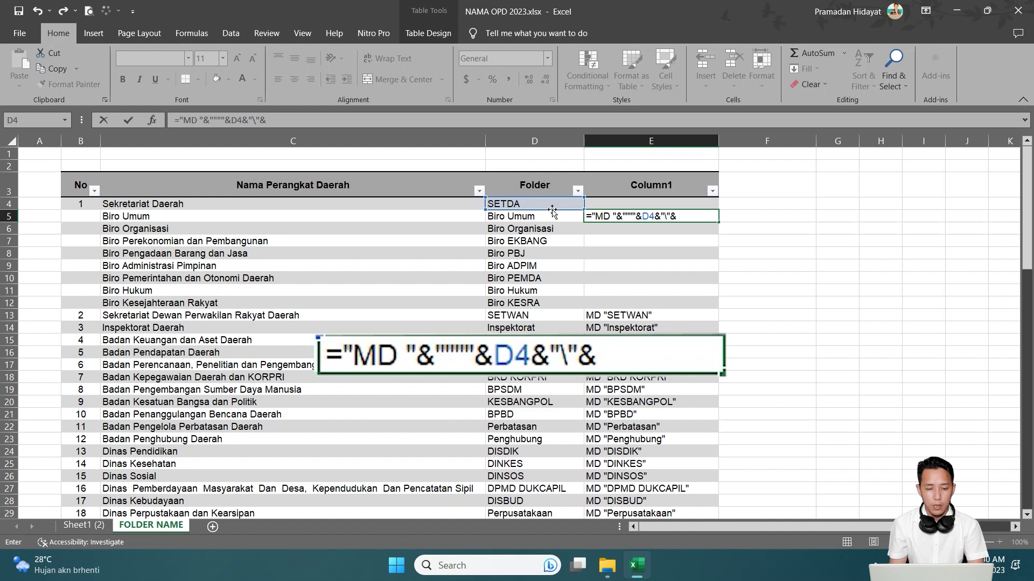
pyautogui.click(550, 215)
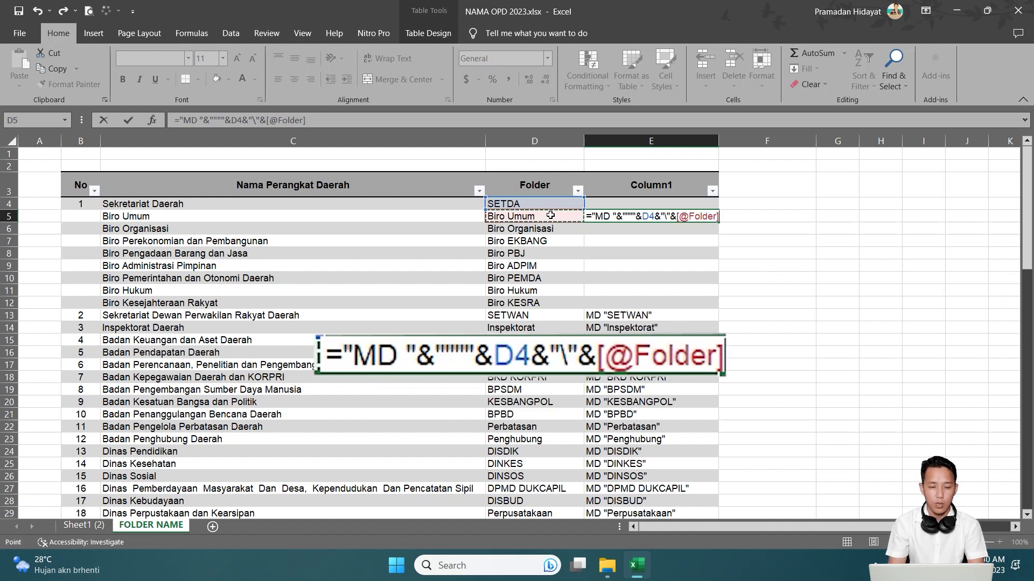
pyautogui.write('&')
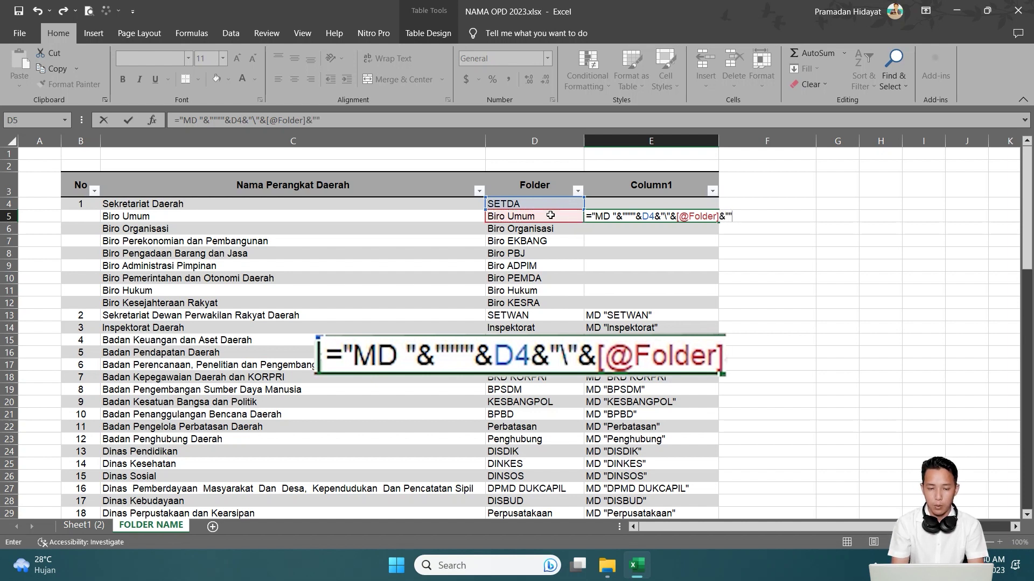
pyautogui.press('Return')
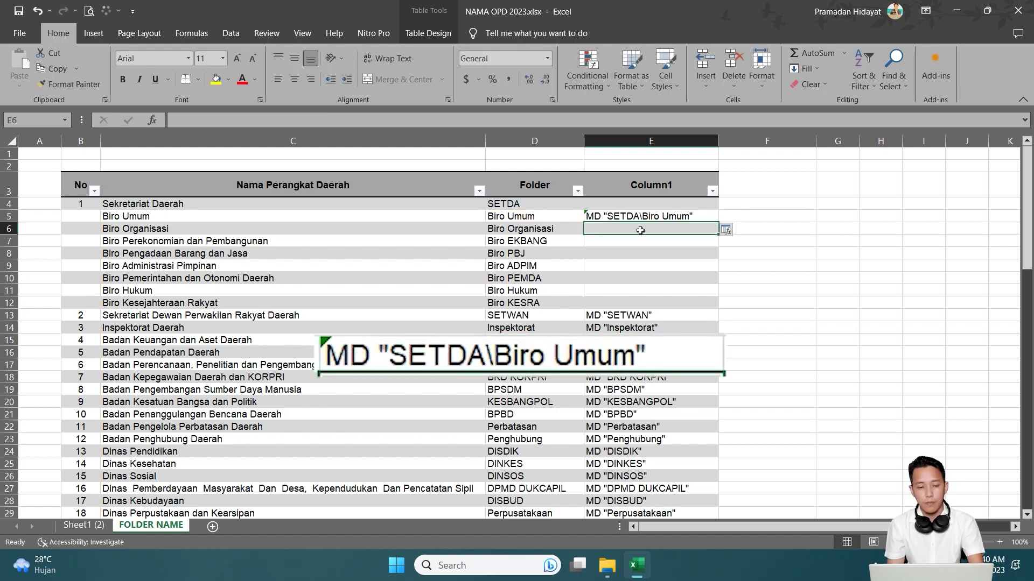
pyautogui.click(636, 216)
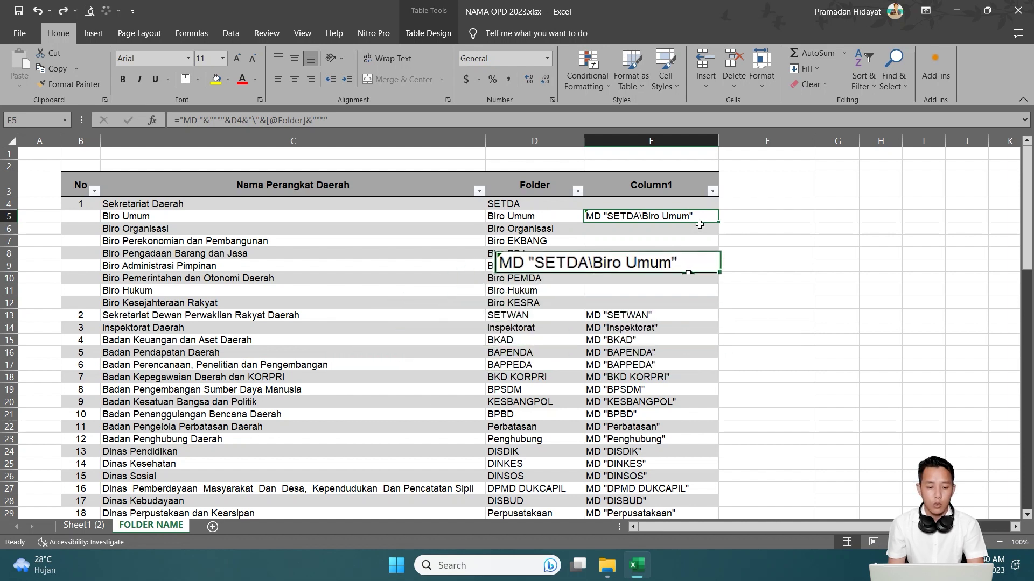
pyautogui.moveTo(718, 223); pyautogui.dragTo(712, 307)
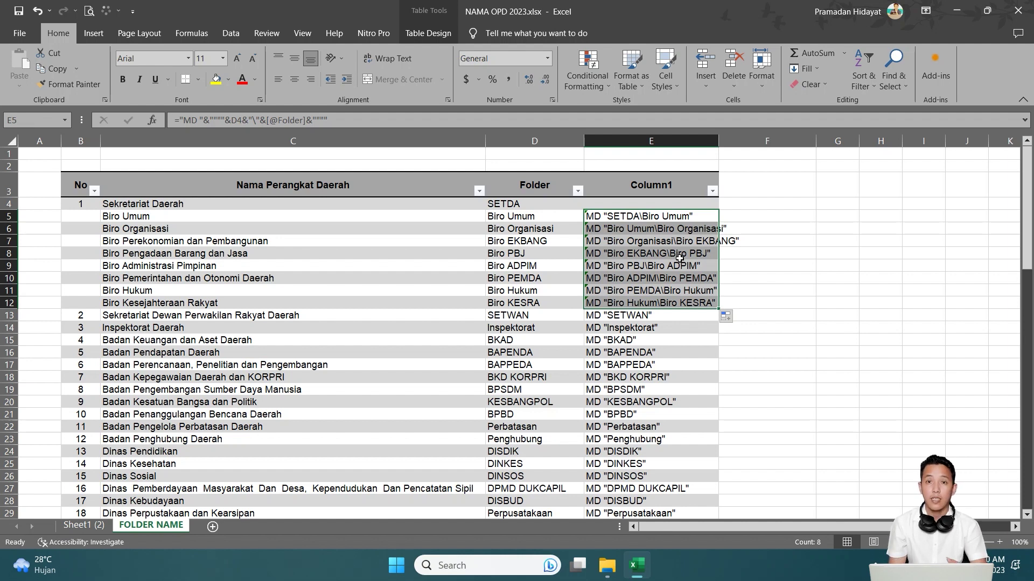
# Lock the E5 reference to D$4 and refill E6:E12 with MD "SETDA\Biro …" commands.
pyautogui.click(616, 216)
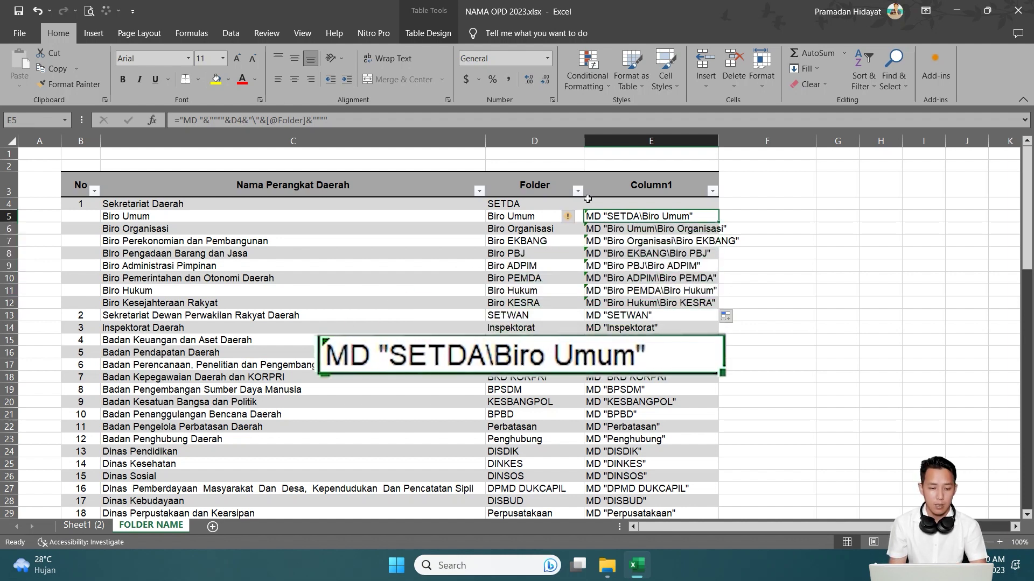
pyautogui.click(238, 121)
pyautogui.write('$')
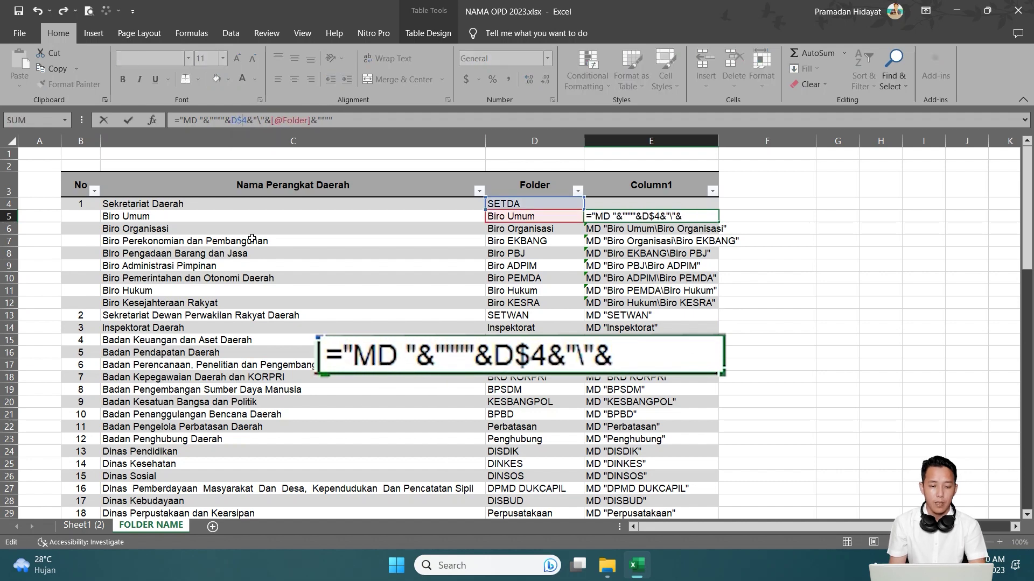
pyautogui.hotkey('ctrl', 'Return')
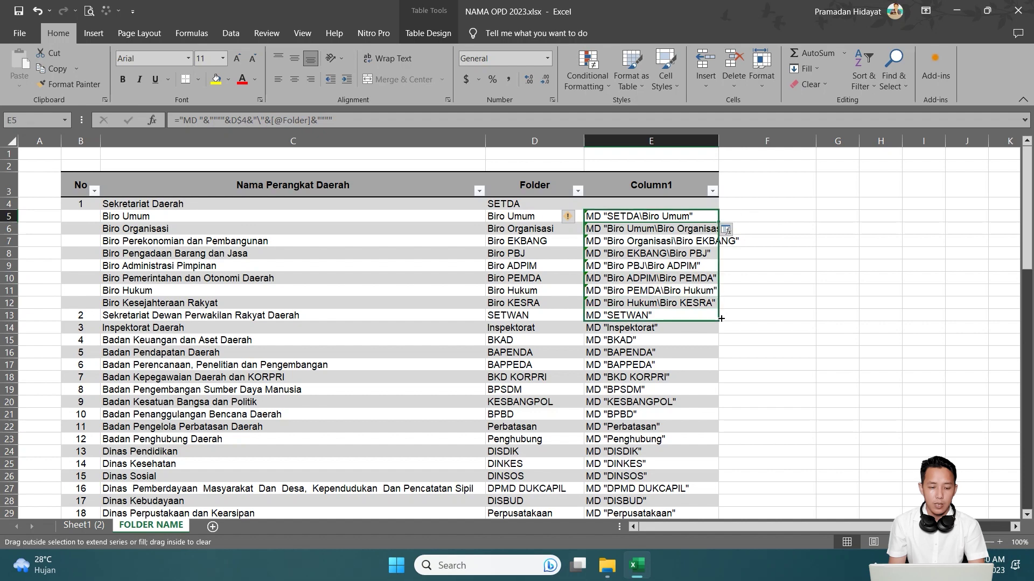
pyautogui.moveTo(719, 232); pyautogui.dragTo(719, 303)
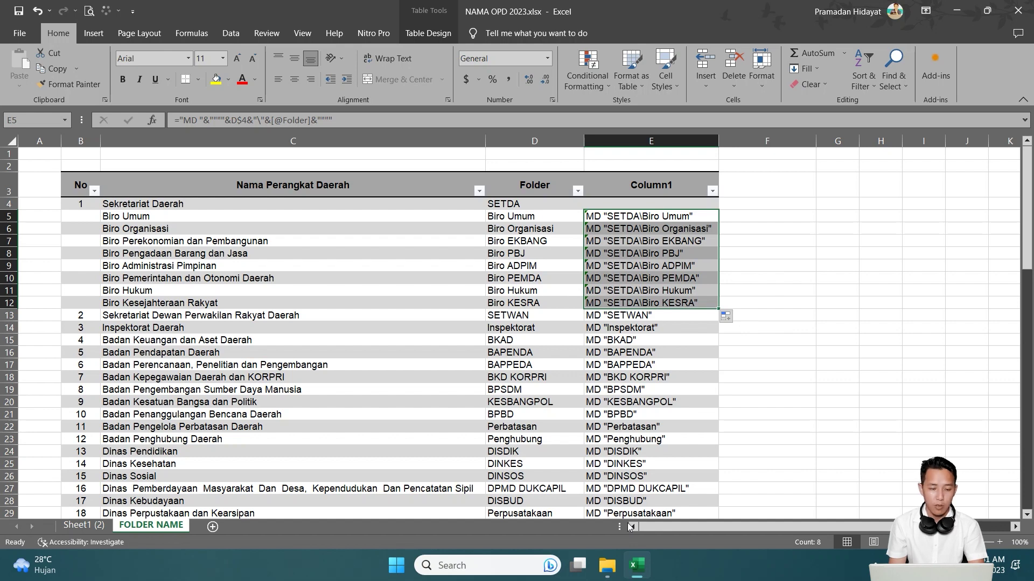
# Open File Explorer showing the Desktop contents.
pyautogui.click(651, 327)
pyautogui.press('super+e')
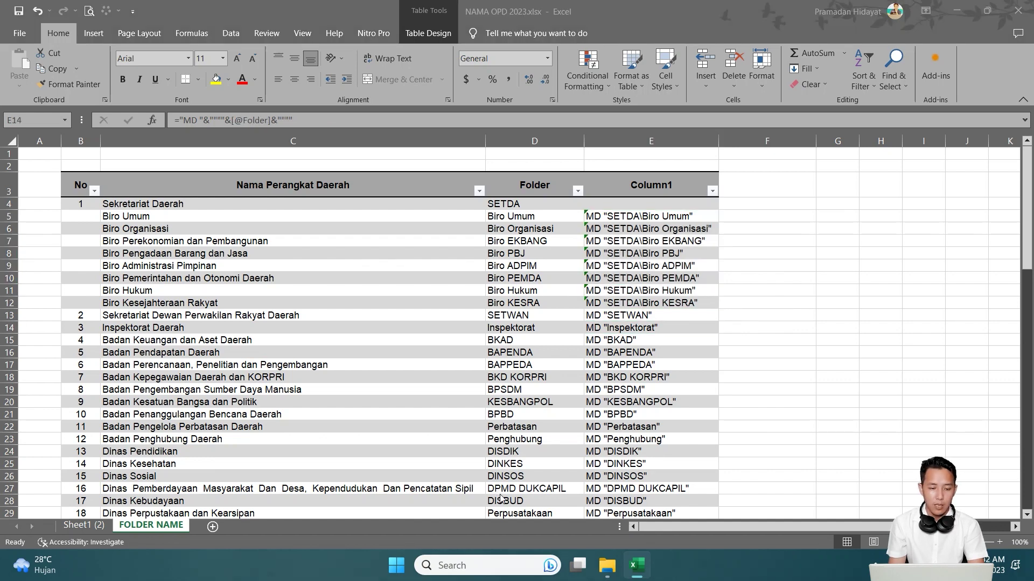
pyautogui.click(303, 179)
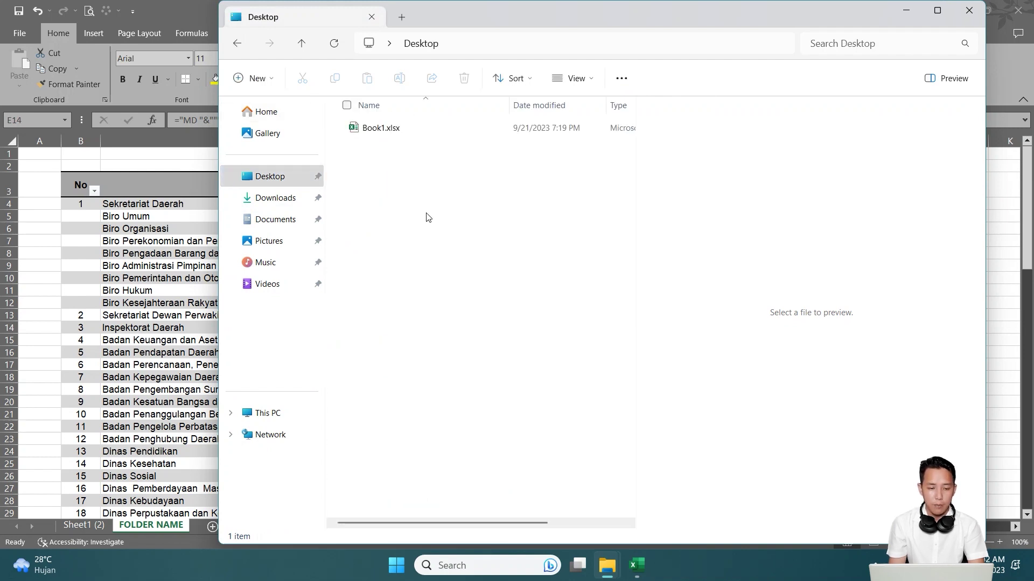
# Create a Desktop folder named 2023 and open it.
pyautogui.rightClick(428, 217)
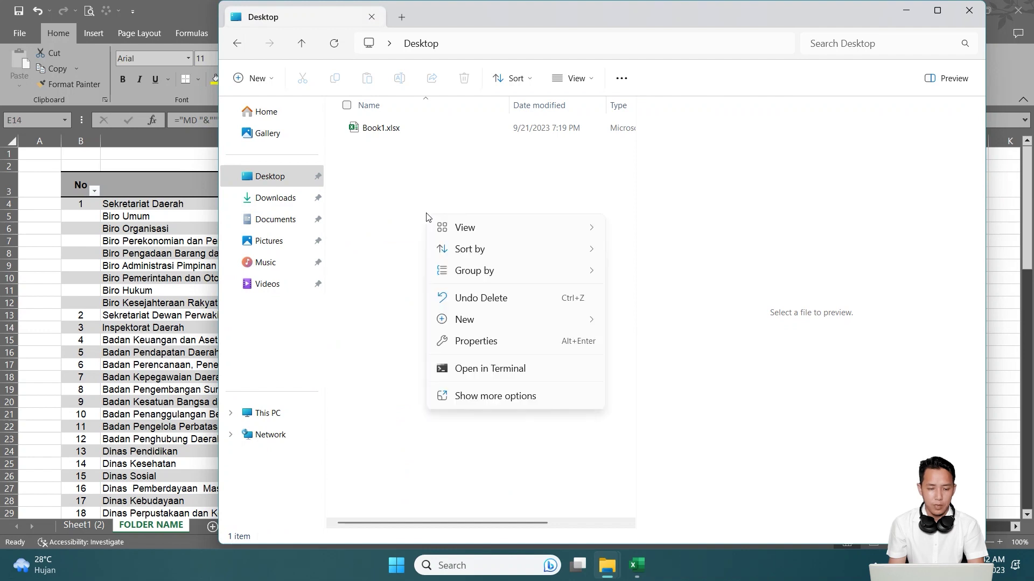
pyautogui.moveTo(513, 319)
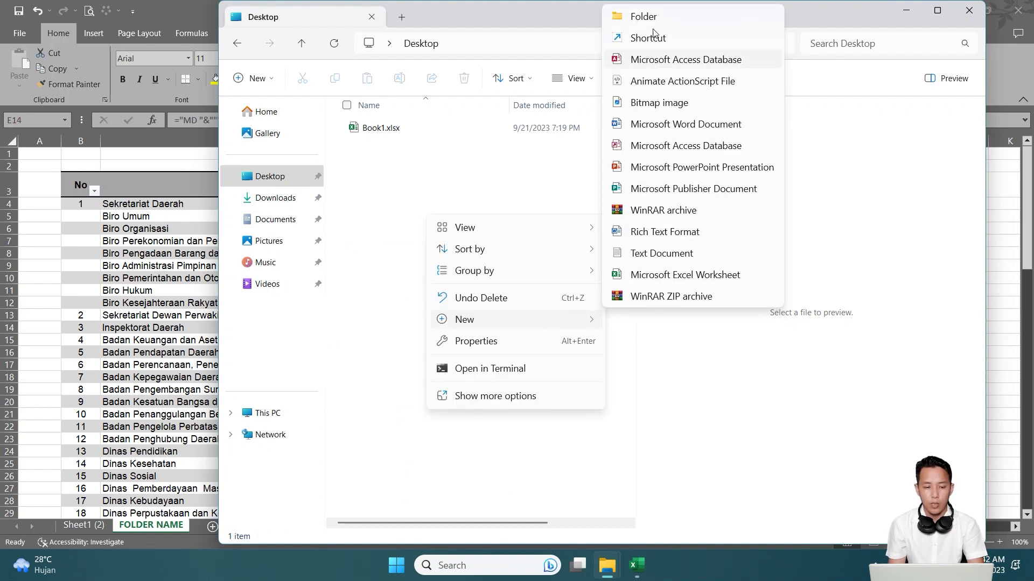
pyautogui.click(650, 13)
pyautogui.write('2023')
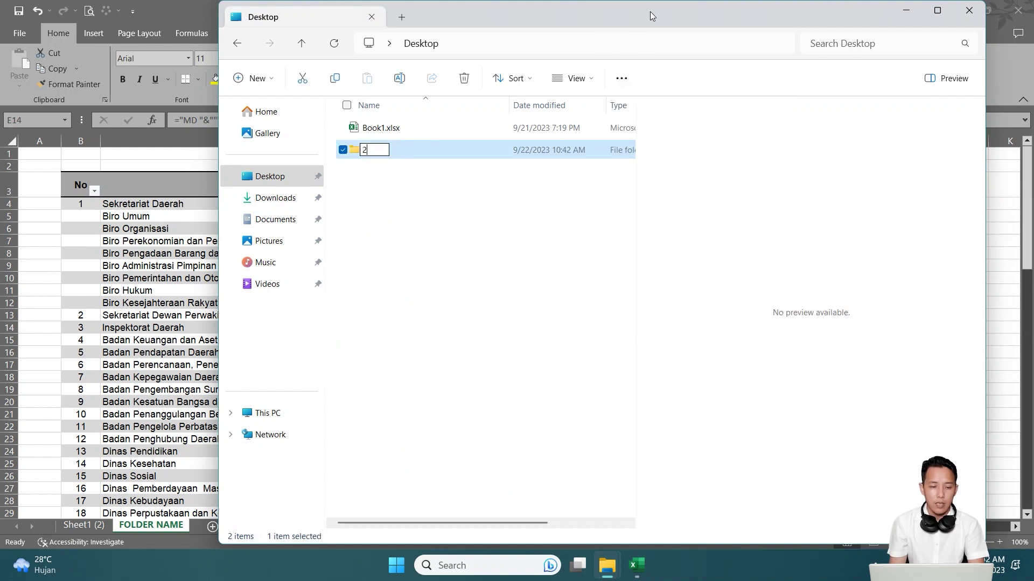
pyautogui.press('Return')
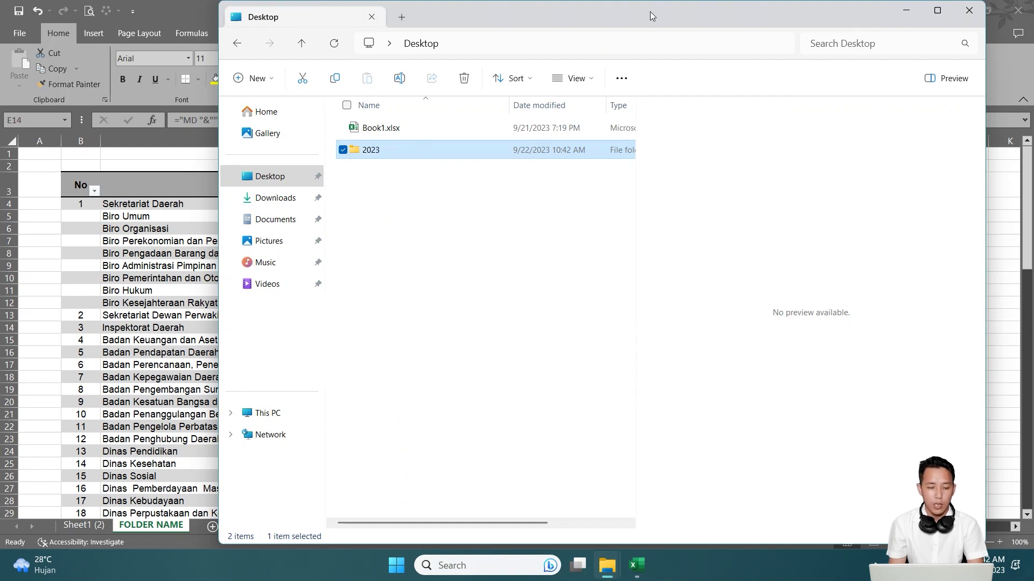
pyautogui.press('Return')
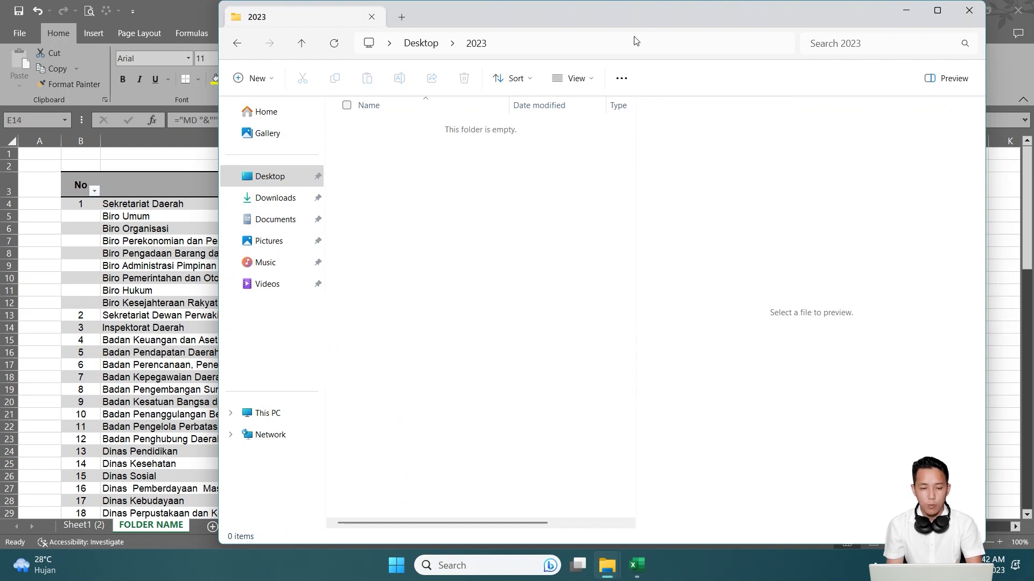
# Add a blank New Text Document.txt in 2023 and open it in Notepad.
pyautogui.rightClick(426, 178)
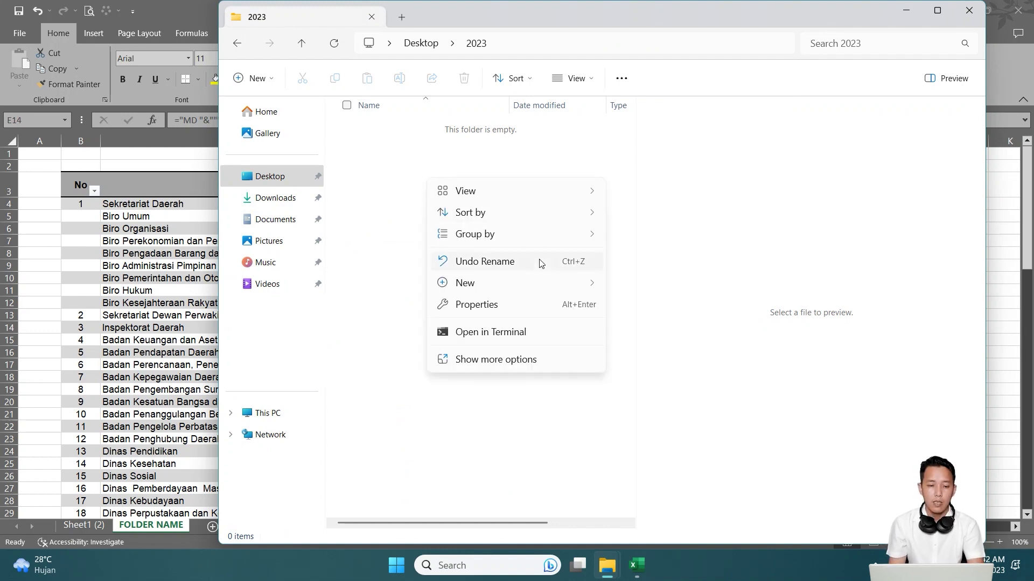
pyautogui.moveTo(465, 283)
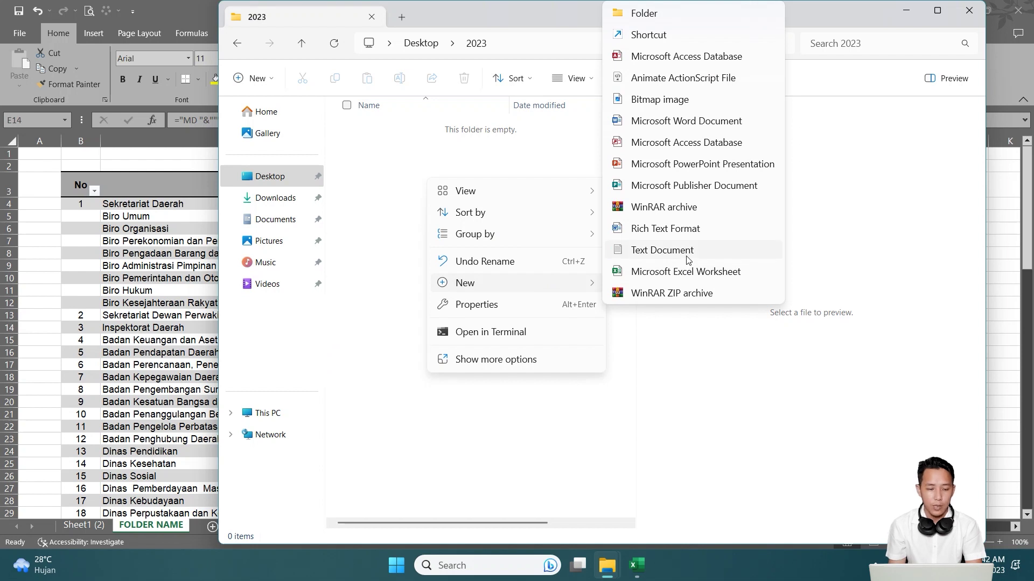
pyautogui.click(687, 257)
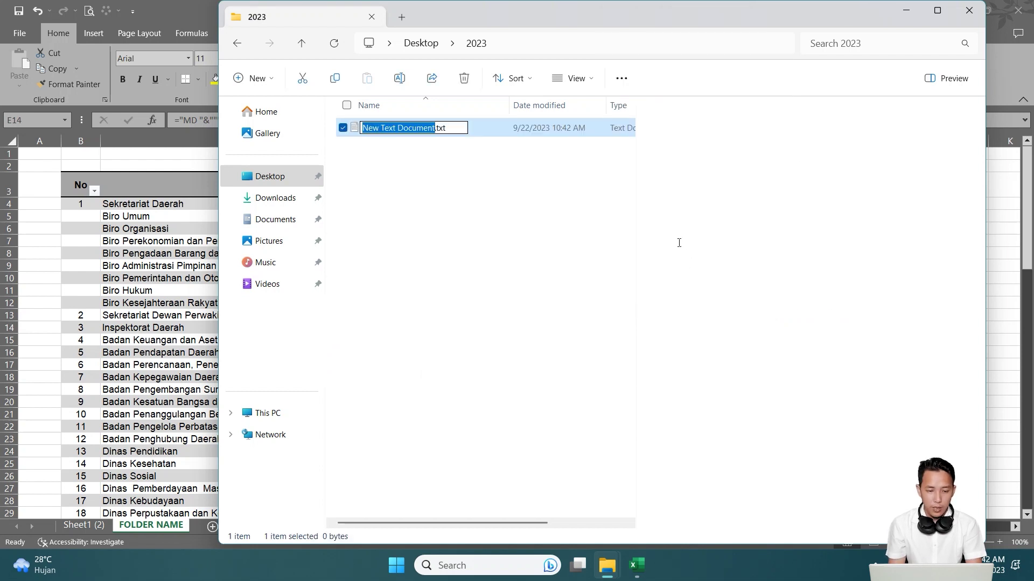
pyautogui.press('Return')
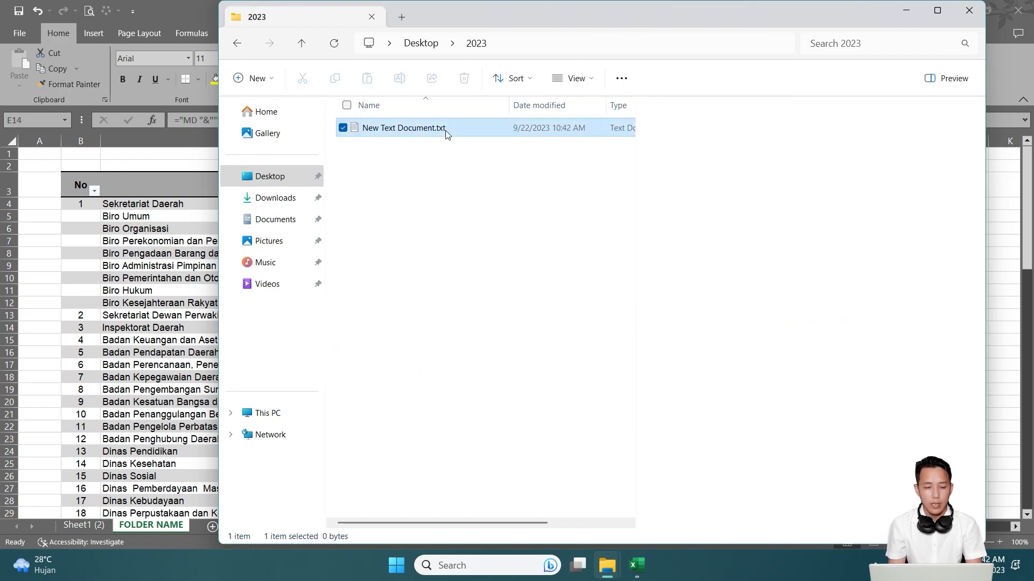
pyautogui.rightClick(430, 135)
pyautogui.moveTo(478, 196)
pyautogui.click(696, 238)
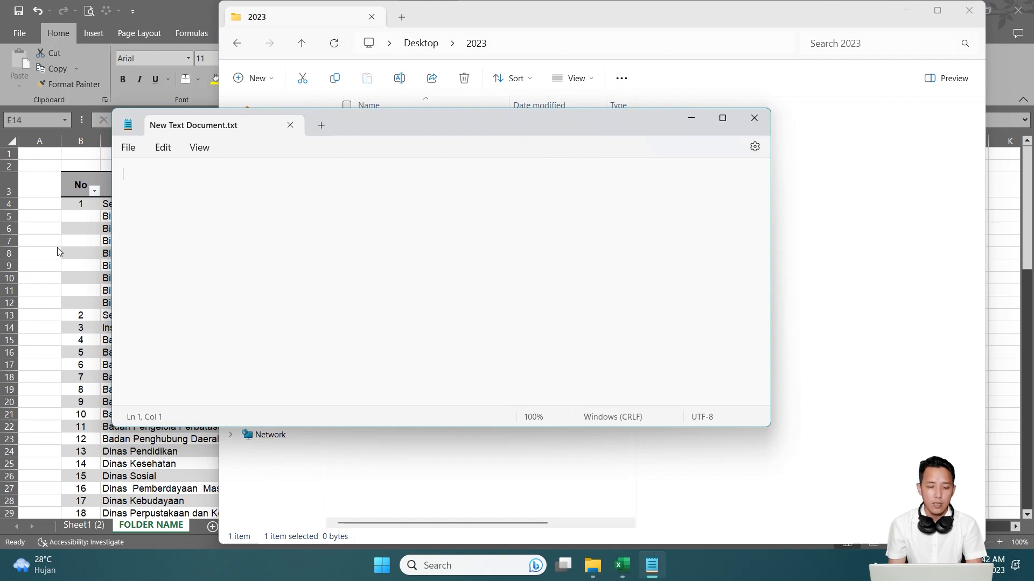
# Paste the column E MD commands from Excel into Notepad, removing the trailing empty line.
pyautogui.hotkey('alt', 'Tab')
pyautogui.moveTo(659, 218)
pyautogui.mouseDown()
pyautogui.moveTo(650, 478)
pyautogui.moveTo(634, 478)
pyautogui.moveTo(635, 487)
pyautogui.mouseUp()
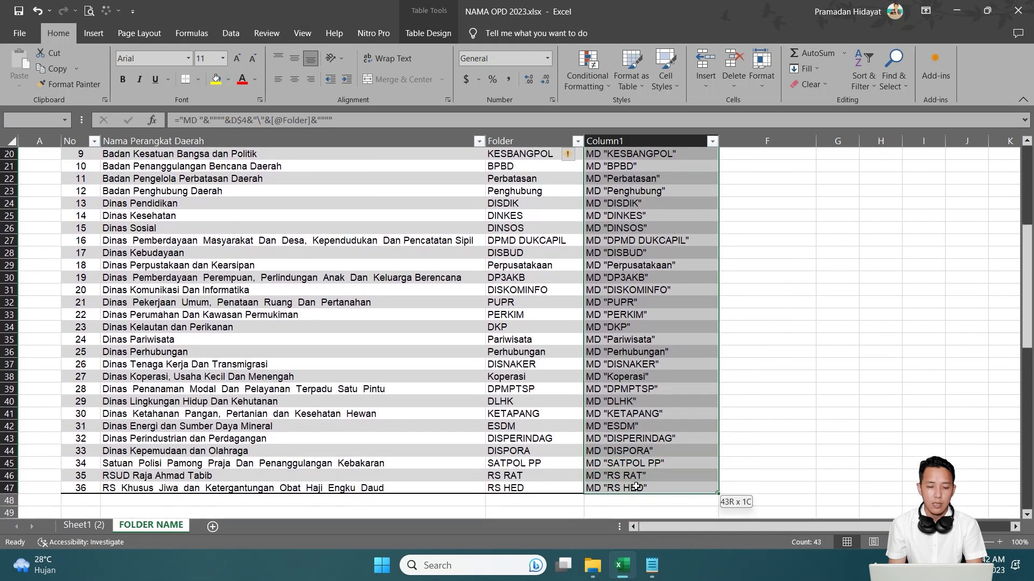
pyautogui.hotkey('ctrl', 'c')
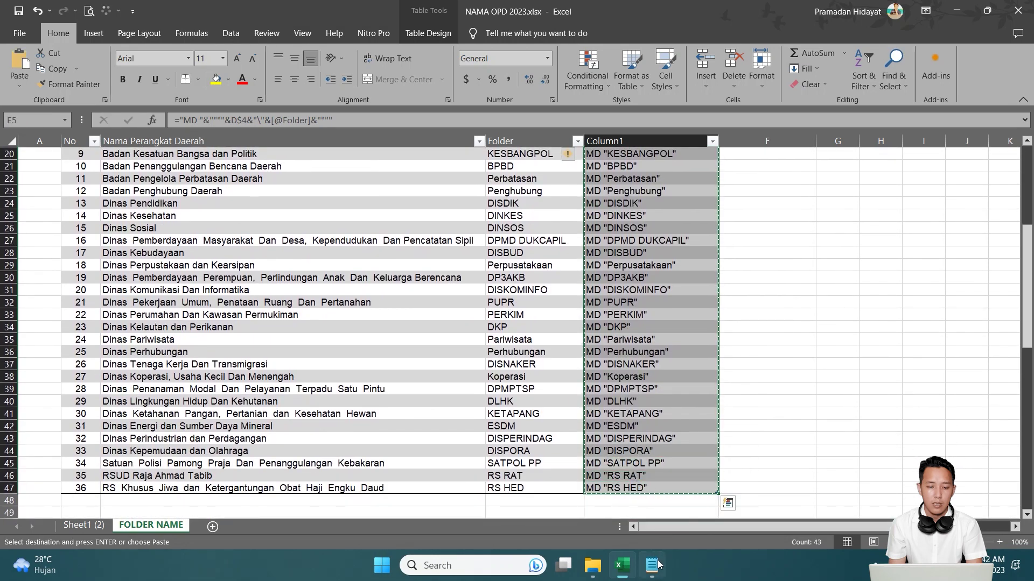
pyautogui.click(652, 565)
pyautogui.hotkey('ctrl', 'v')
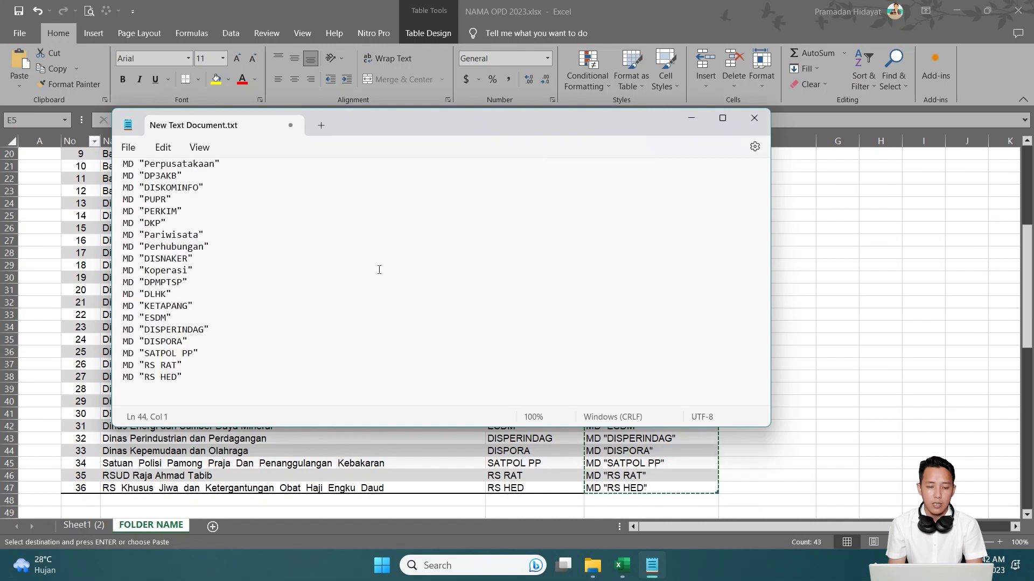
pyautogui.press('BackSpace')
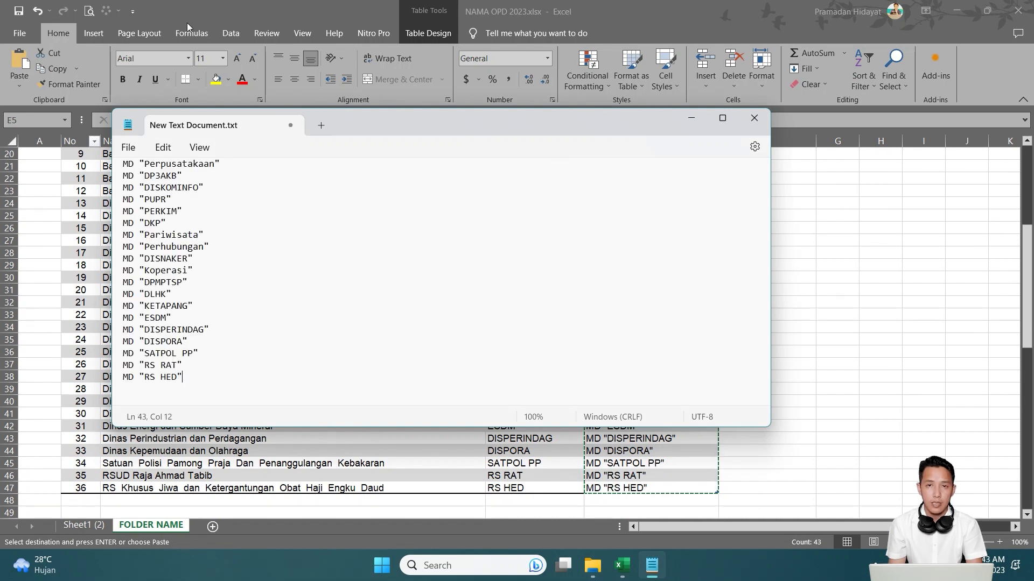
pyautogui.click(128, 147)
pyautogui.click(141, 257)
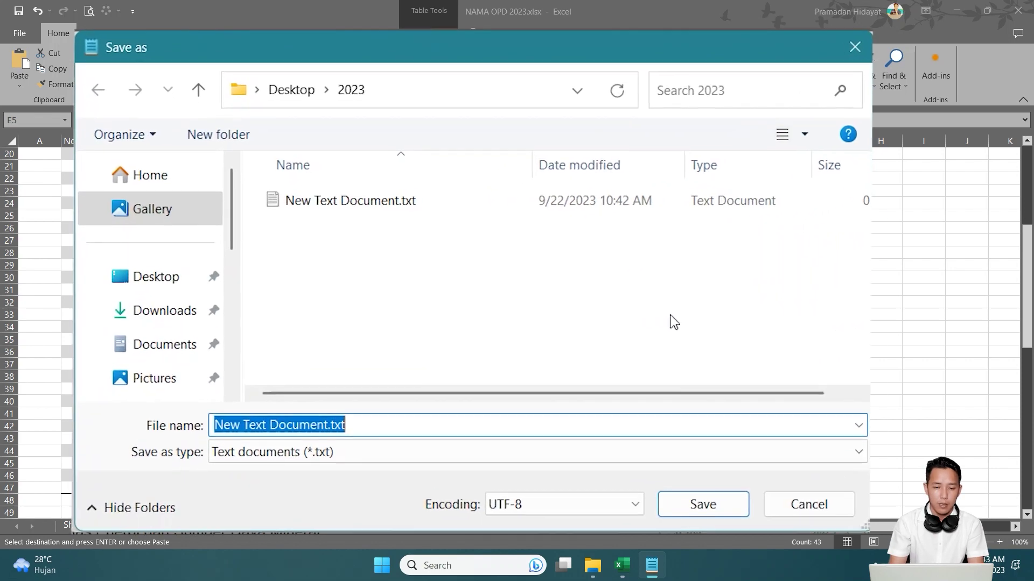
# Save the commands as FOLDER_TAHUNAN.BAT with type All files (*.*), then close Notepad.
pyautogui.write('FO')
pyautogui.write('LDER_TAHUNAN')
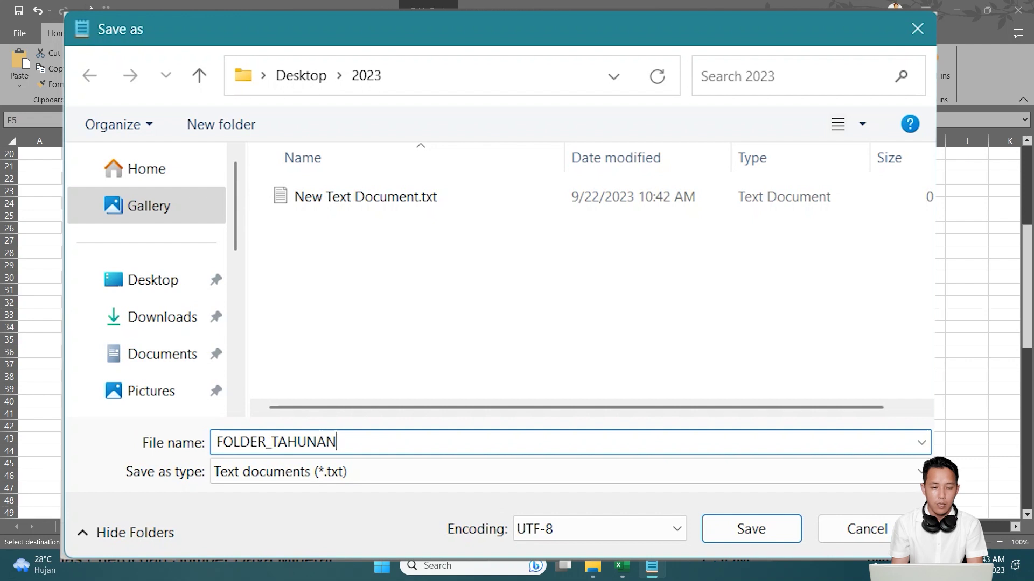
pyautogui.write('.BAT')
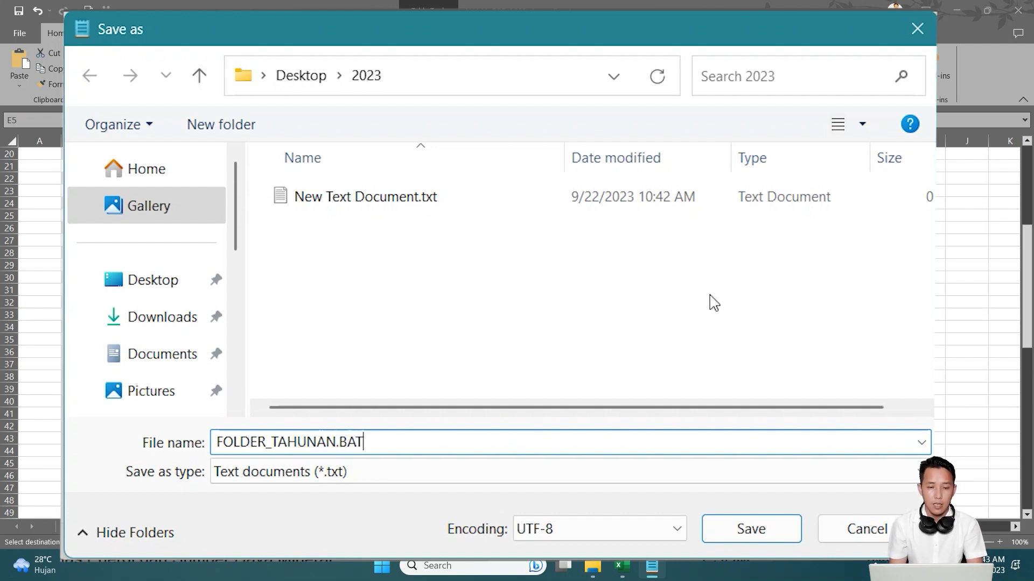
pyautogui.click(391, 477)
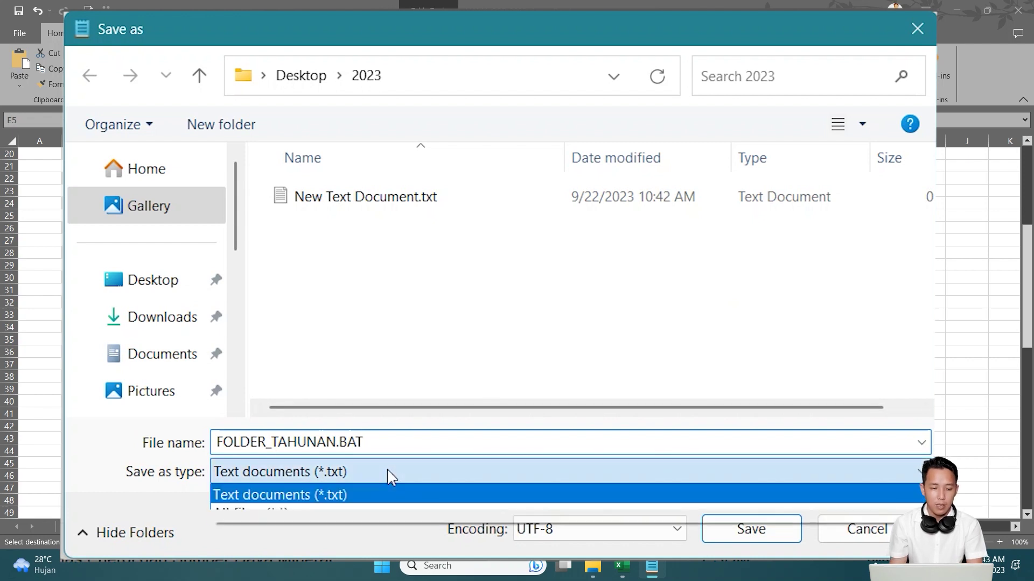
pyautogui.click(376, 511)
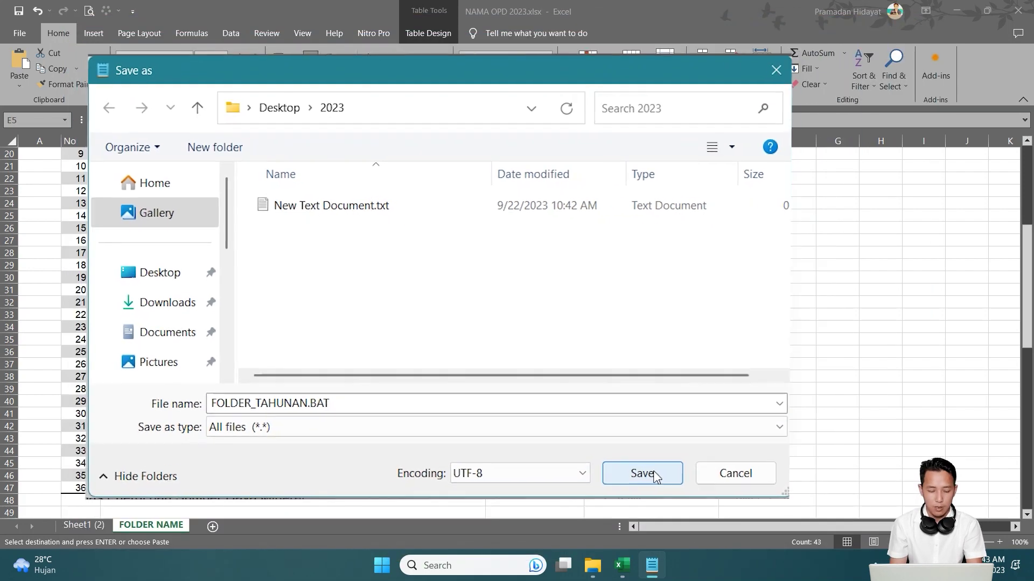
pyautogui.click(525, 408)
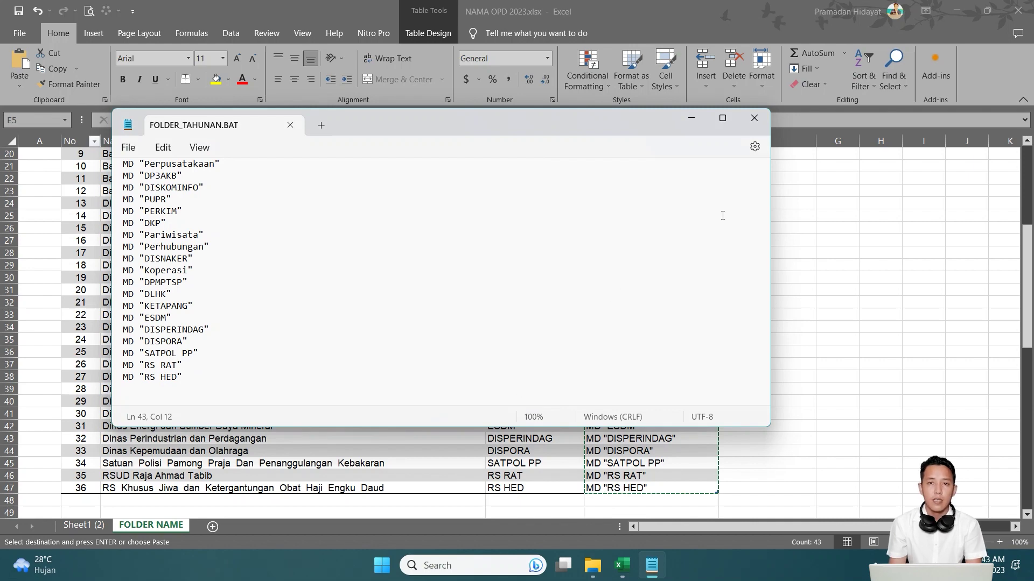
pyautogui.click(753, 124)
pyautogui.moveTo(592, 566)
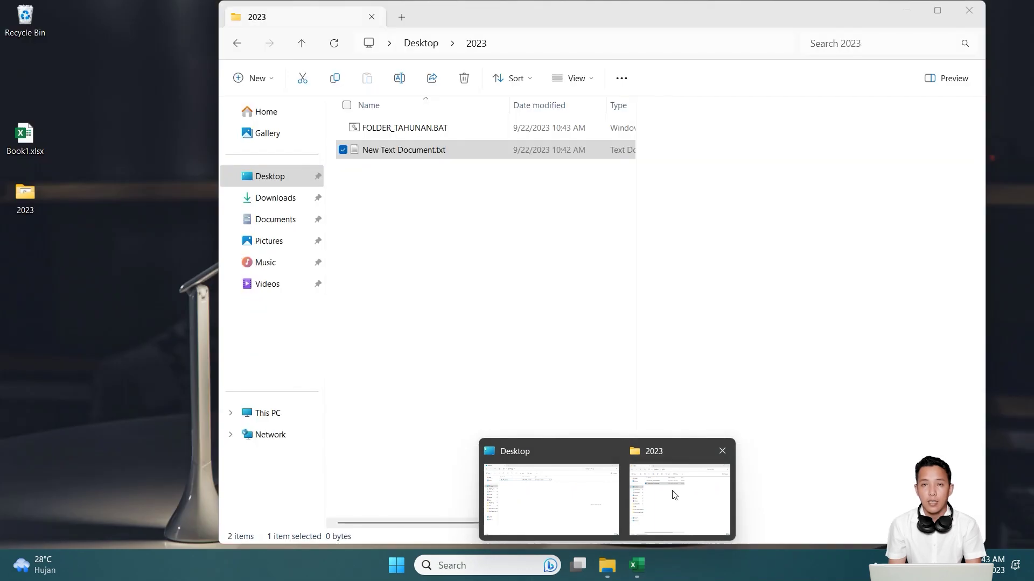
# Delete the leftover New Text Document.txt from 2023 and run FOLDER_TAHUNAN.BAT.
pyautogui.click(680, 498)
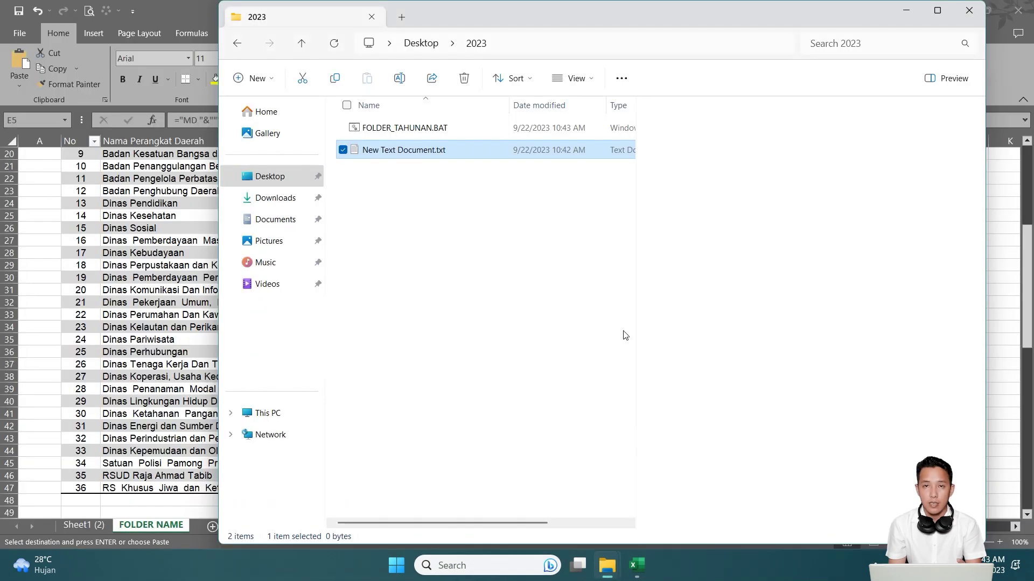
pyautogui.click(431, 202)
pyautogui.click(400, 148)
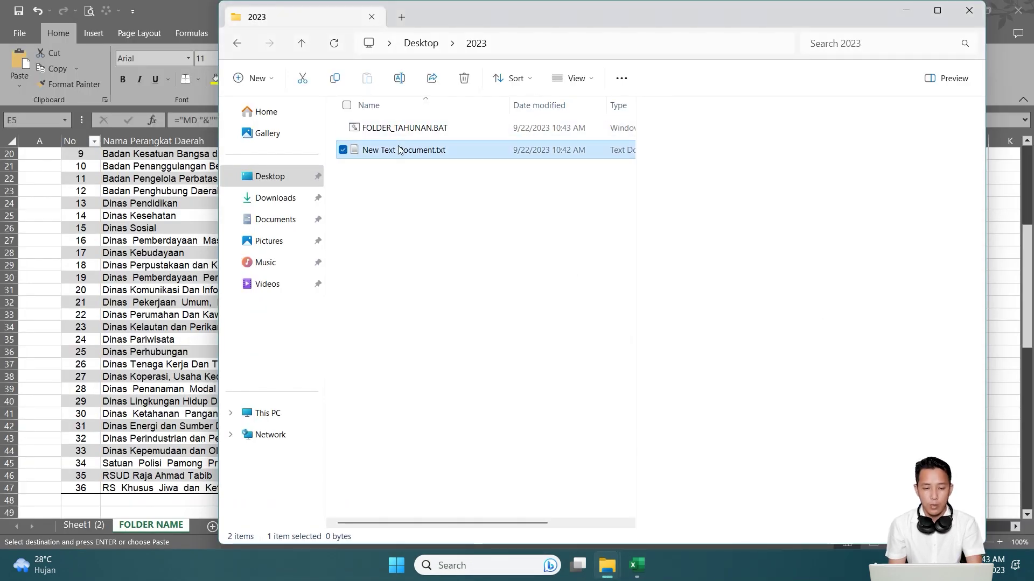
pyautogui.press('Delete')
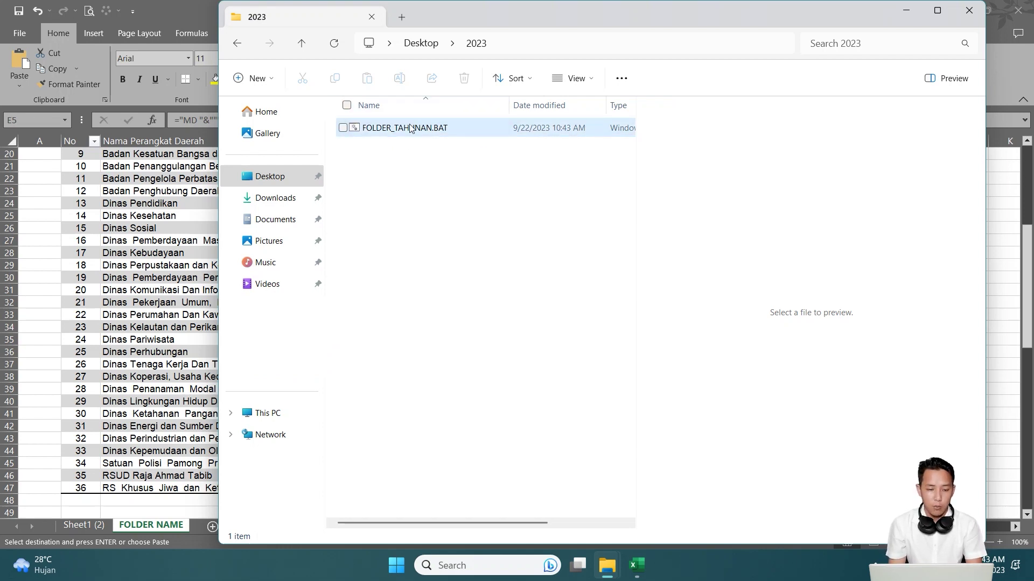
pyautogui.click(413, 128)
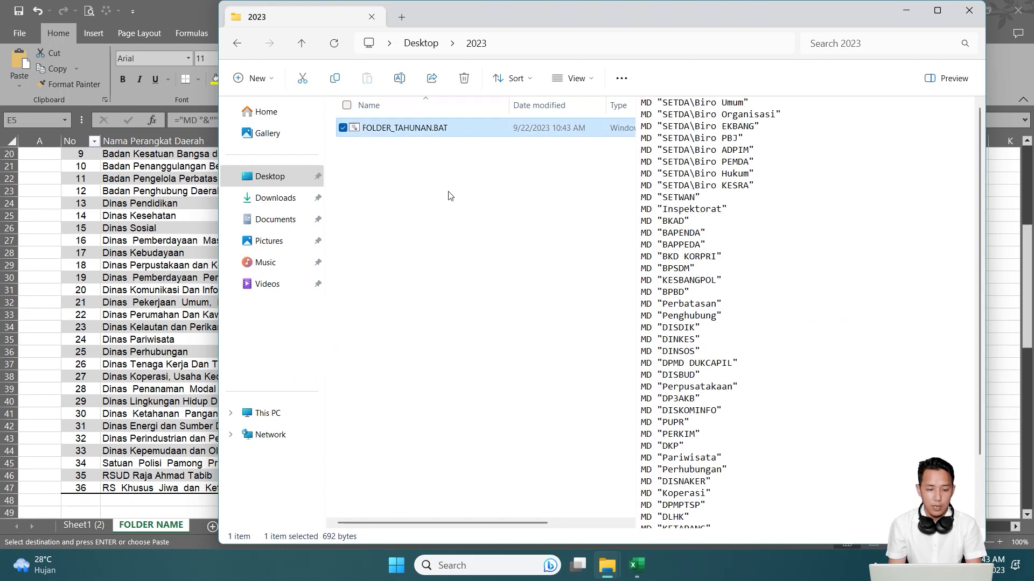
pyautogui.doubleClick(415, 129)
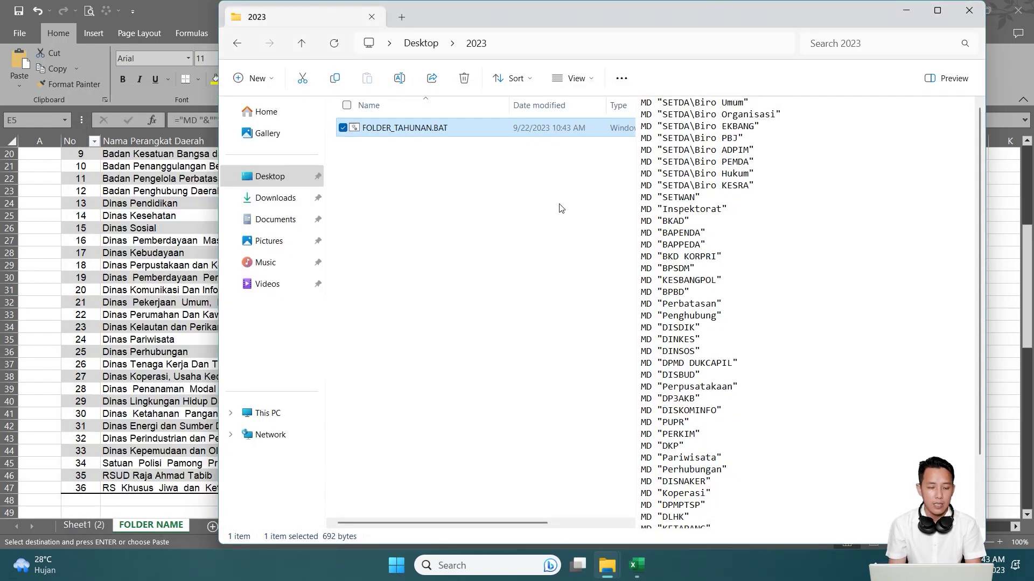
# Browse the 36 new agency folders and open SETDA to view its eight Biro subfolders.
pyautogui.scroll(-2, 529, 210)
pyautogui.scroll(-3, 520, 218)
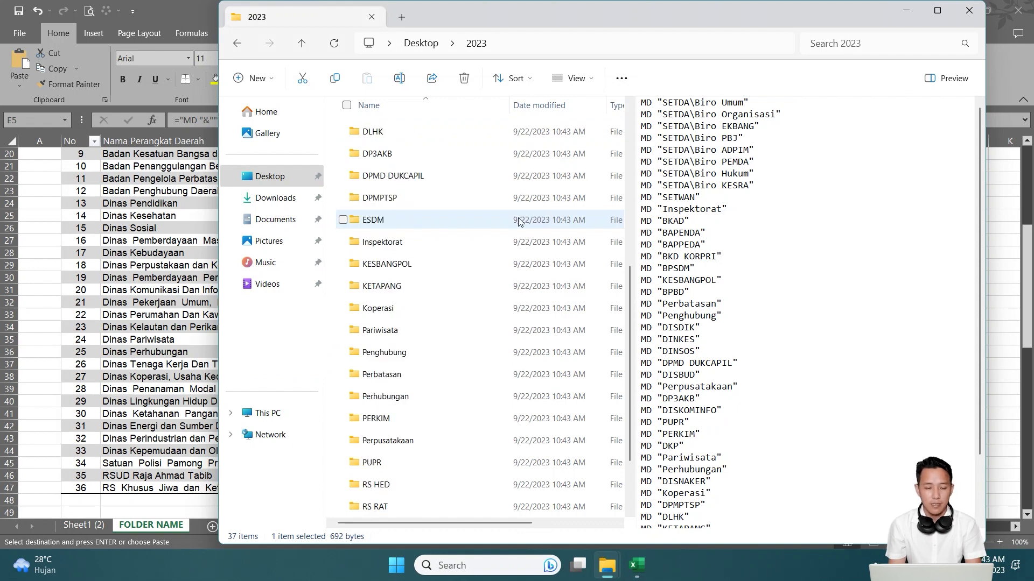
pyautogui.scroll(-2, 520, 220)
pyautogui.scroll(5, 515, 223)
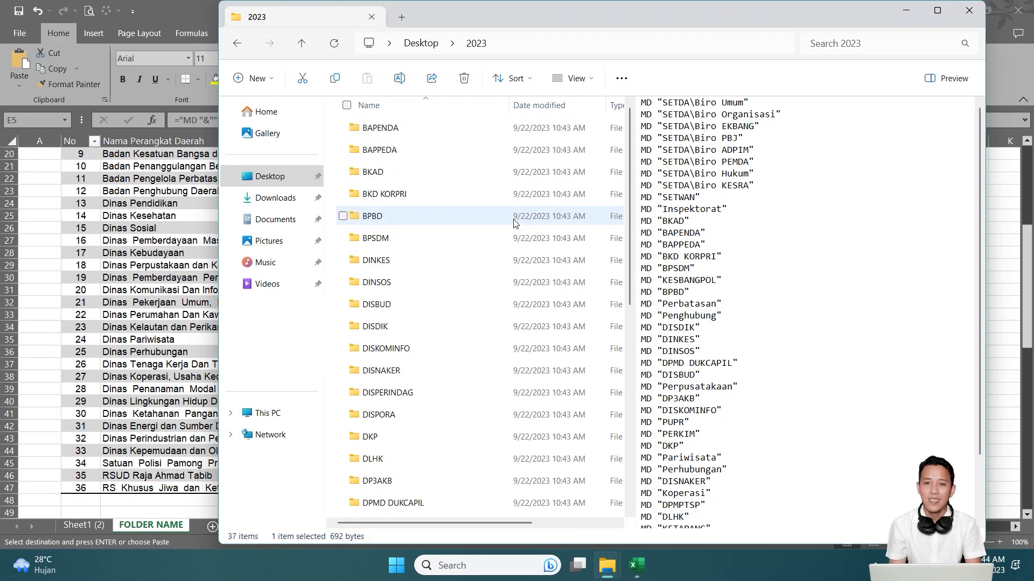
pyautogui.click(483, 129)
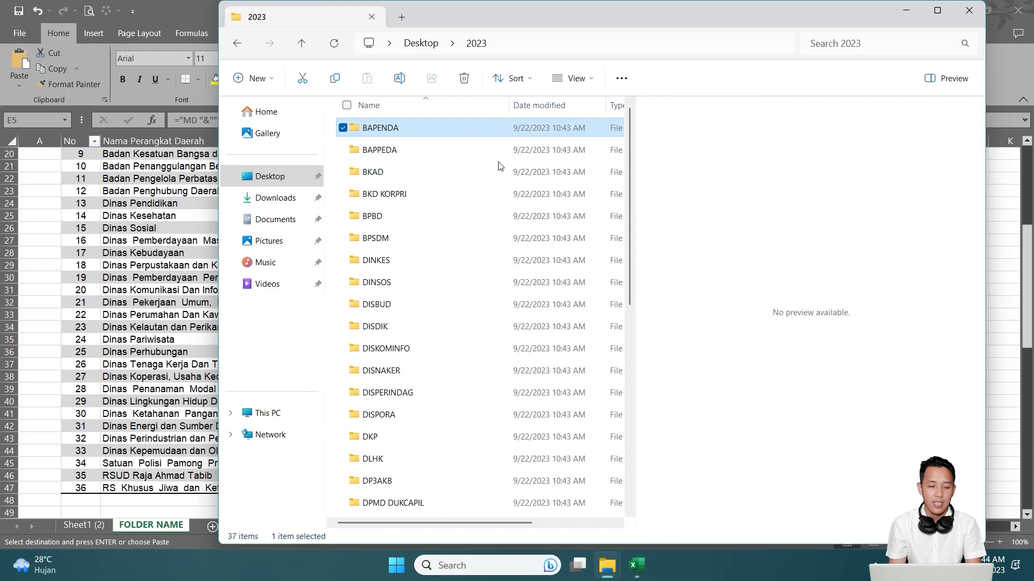
pyautogui.scroll(-5, 480, 216)
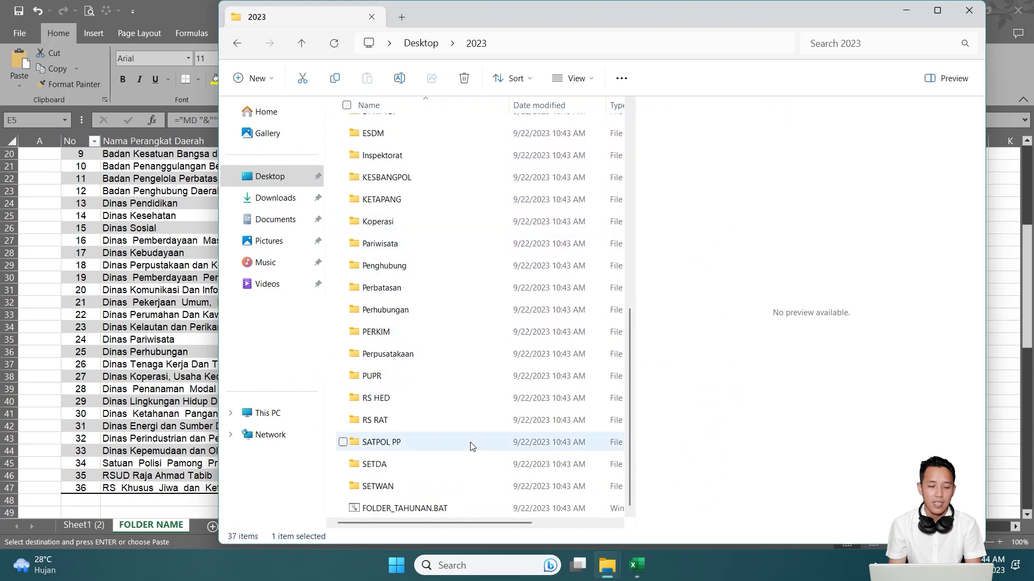
pyautogui.moveTo(473, 487); pyautogui.dragTo(442, 106)
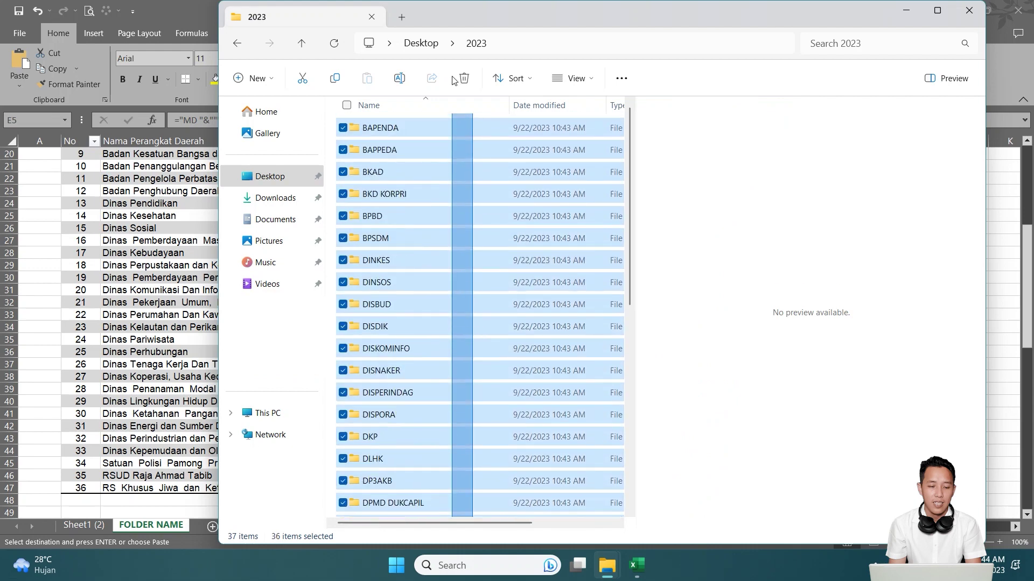
pyautogui.scroll(-3, 502, 299)
pyautogui.scroll(-2, 410, 449)
pyautogui.scroll(-1, 410, 449)
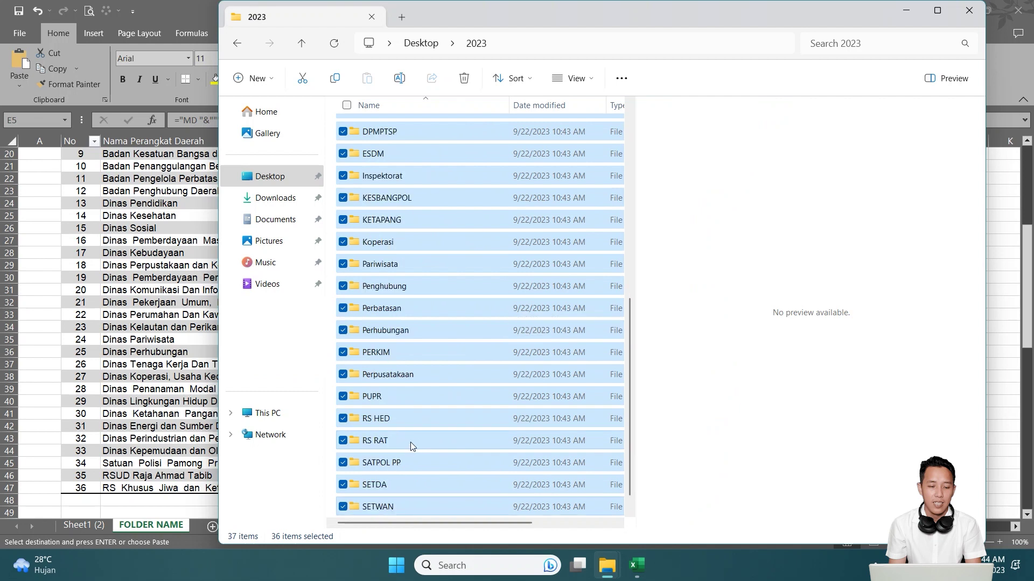
pyautogui.scroll(-1, 412, 443)
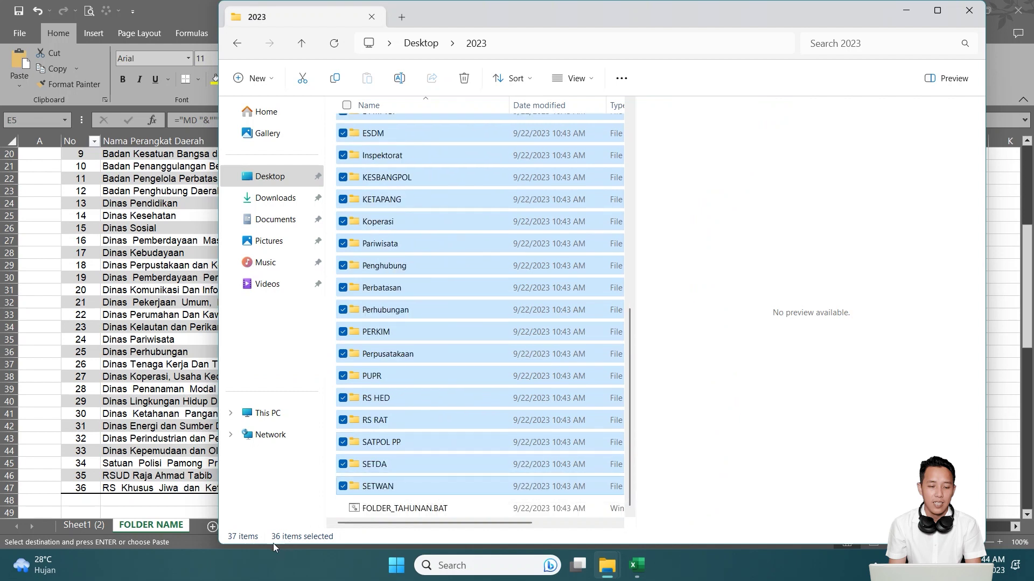
pyautogui.doubleClick(386, 466)
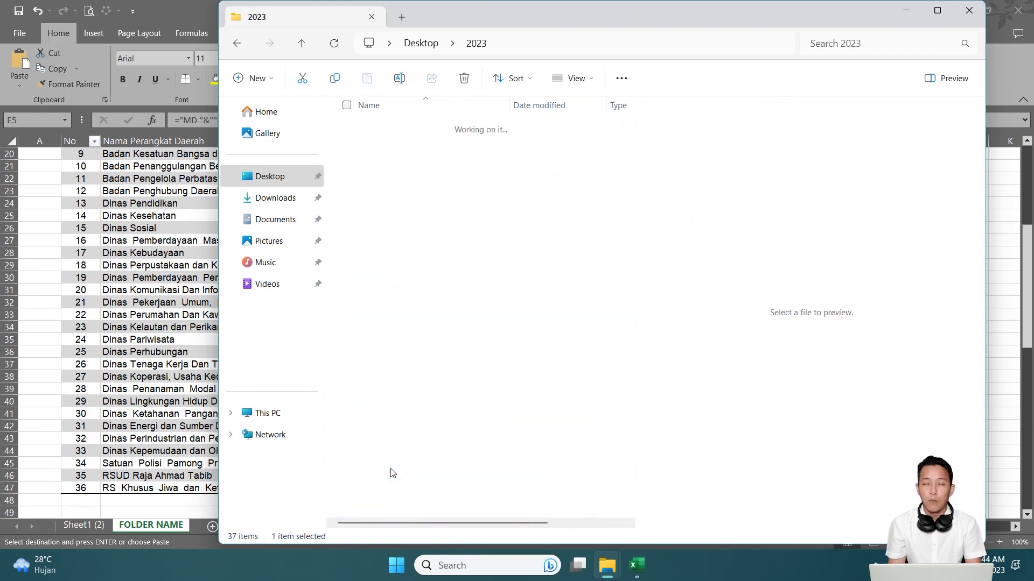
pyautogui.hotkey('ctrl', 'a')
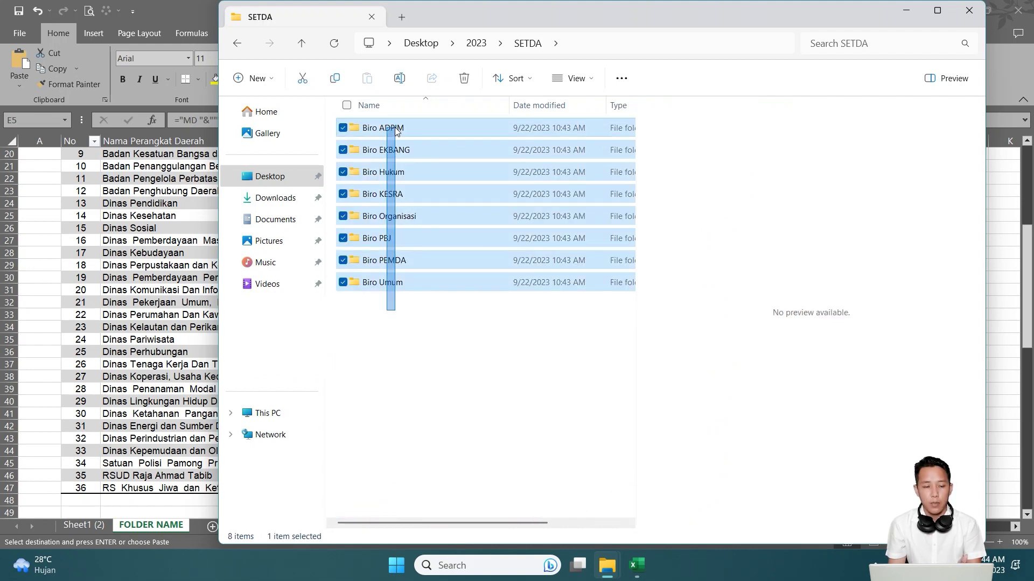